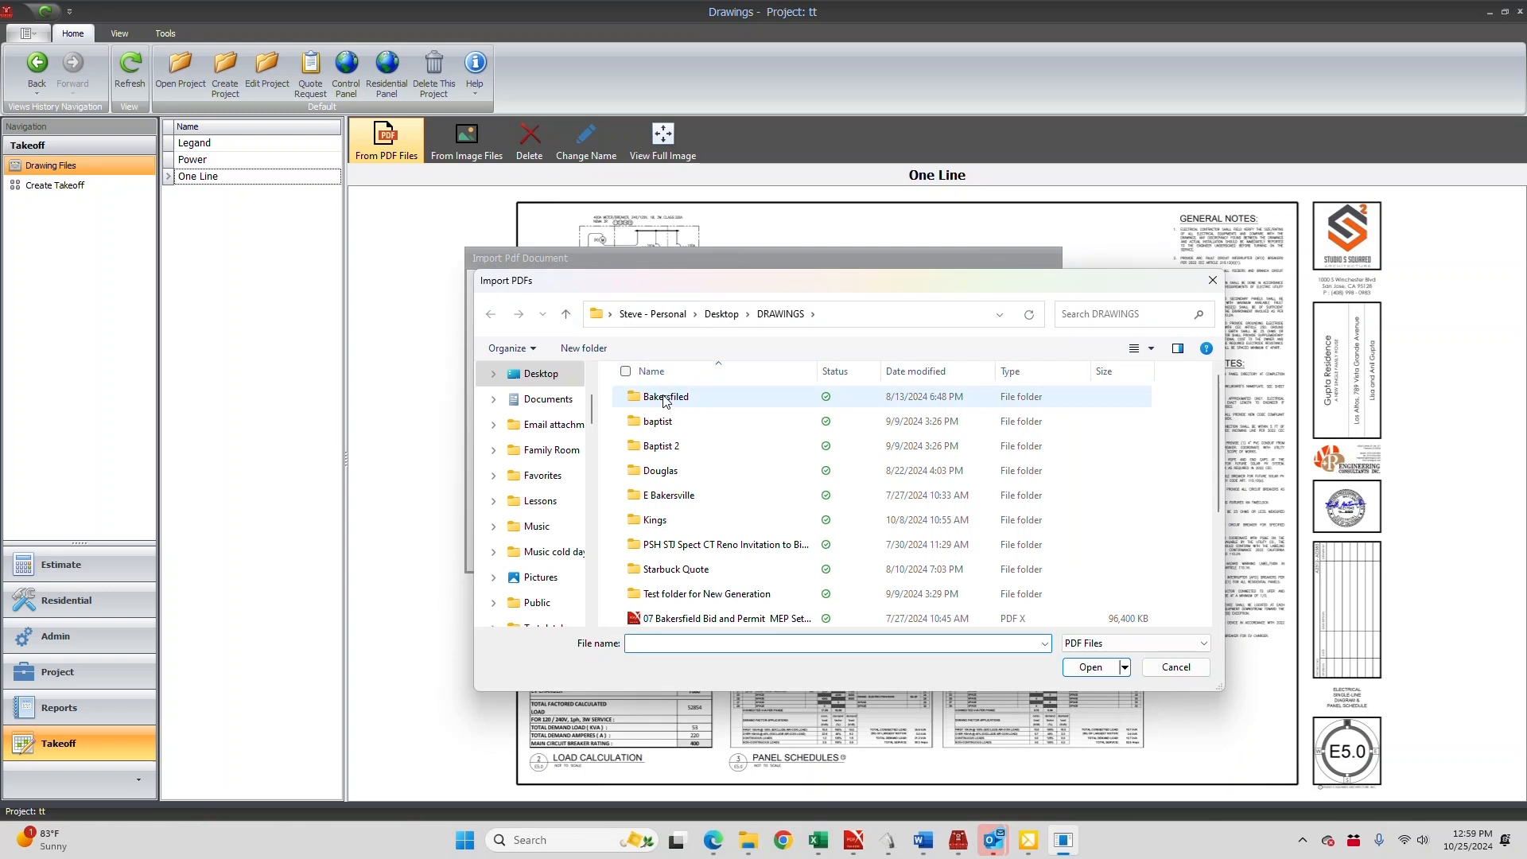
Import the first seven PDFs of the Bakersfiled folder, from 1_PDFsam through the 4_PDFsam copy, into the project drawings
double_click(666, 397)
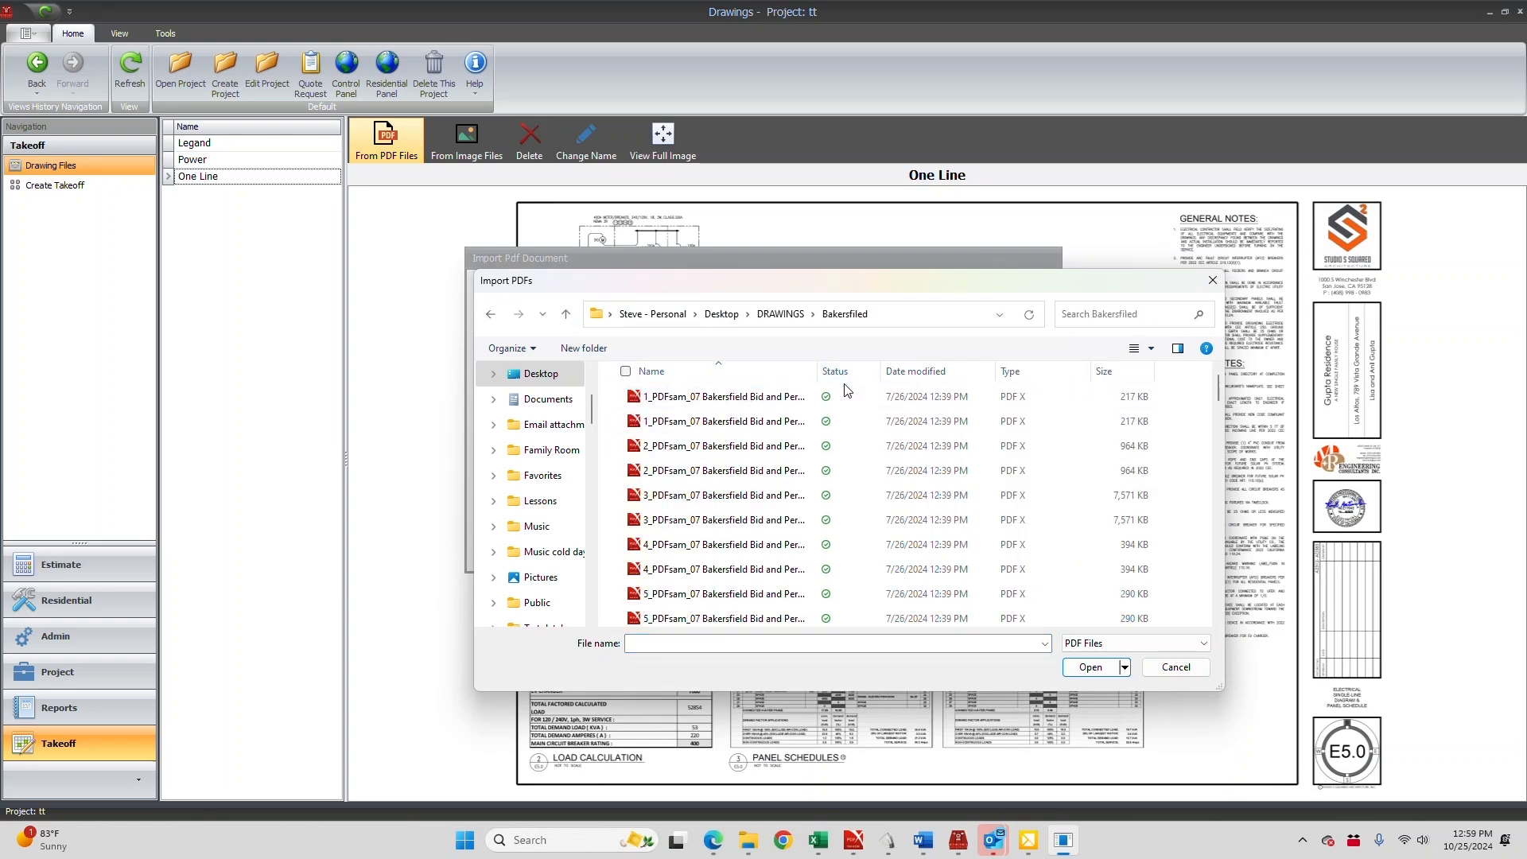
left_click(700, 405)
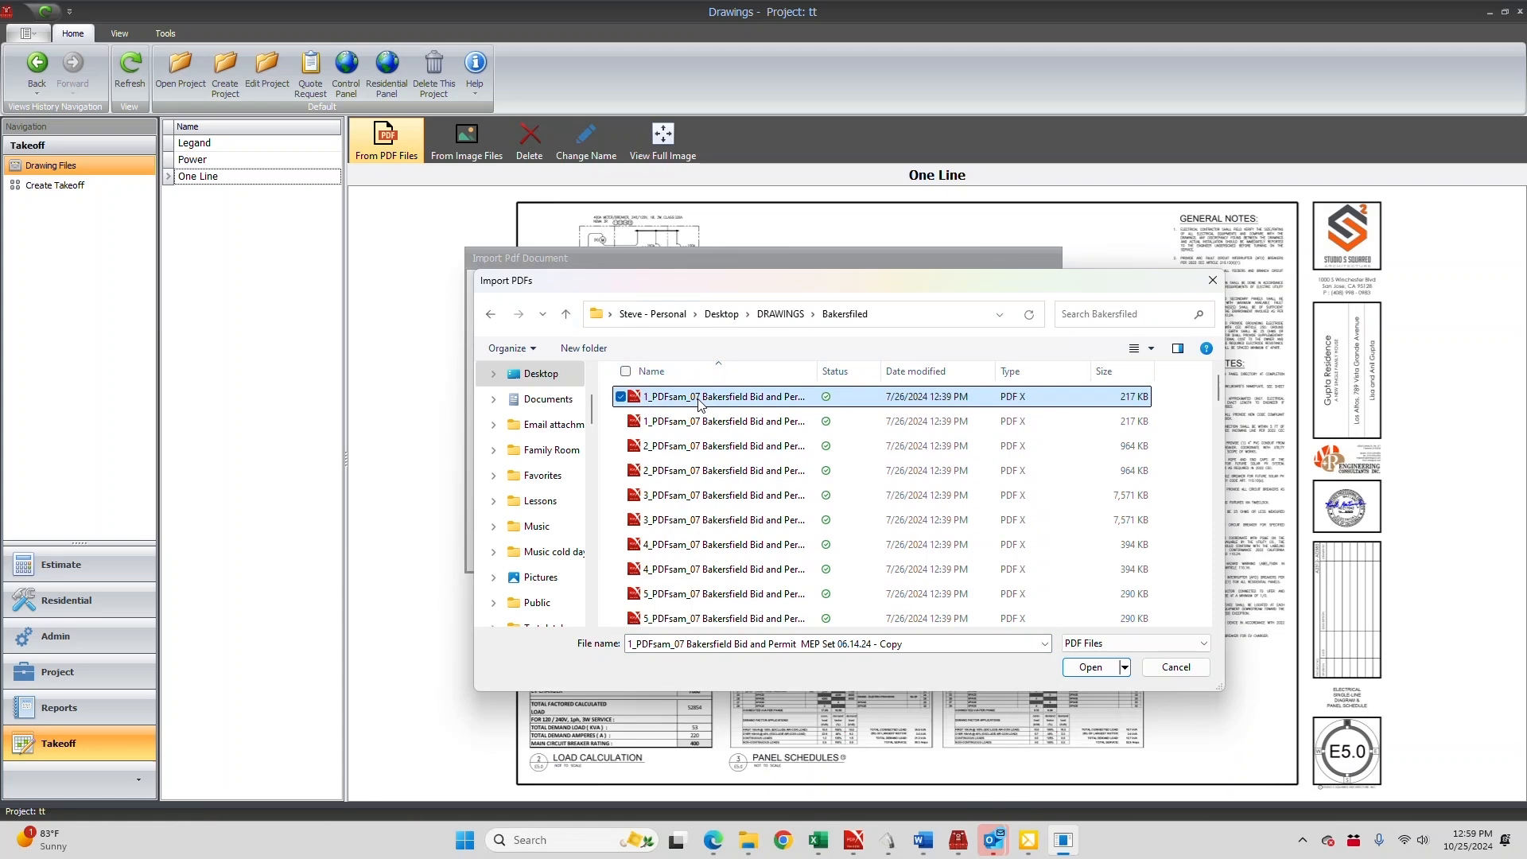
left_click(672, 548, "shift")
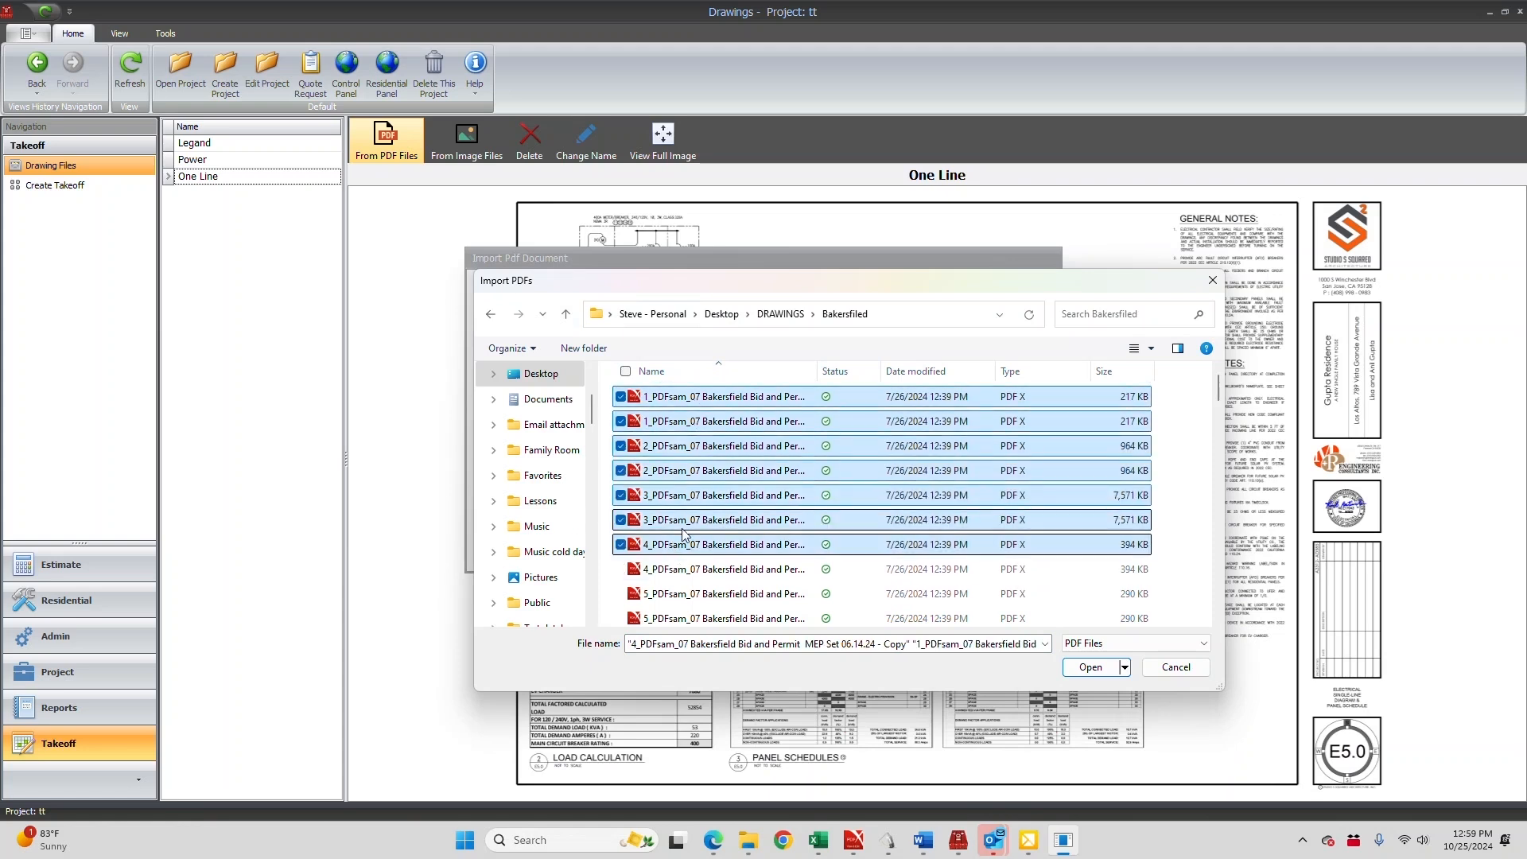
left_click(1088, 668)
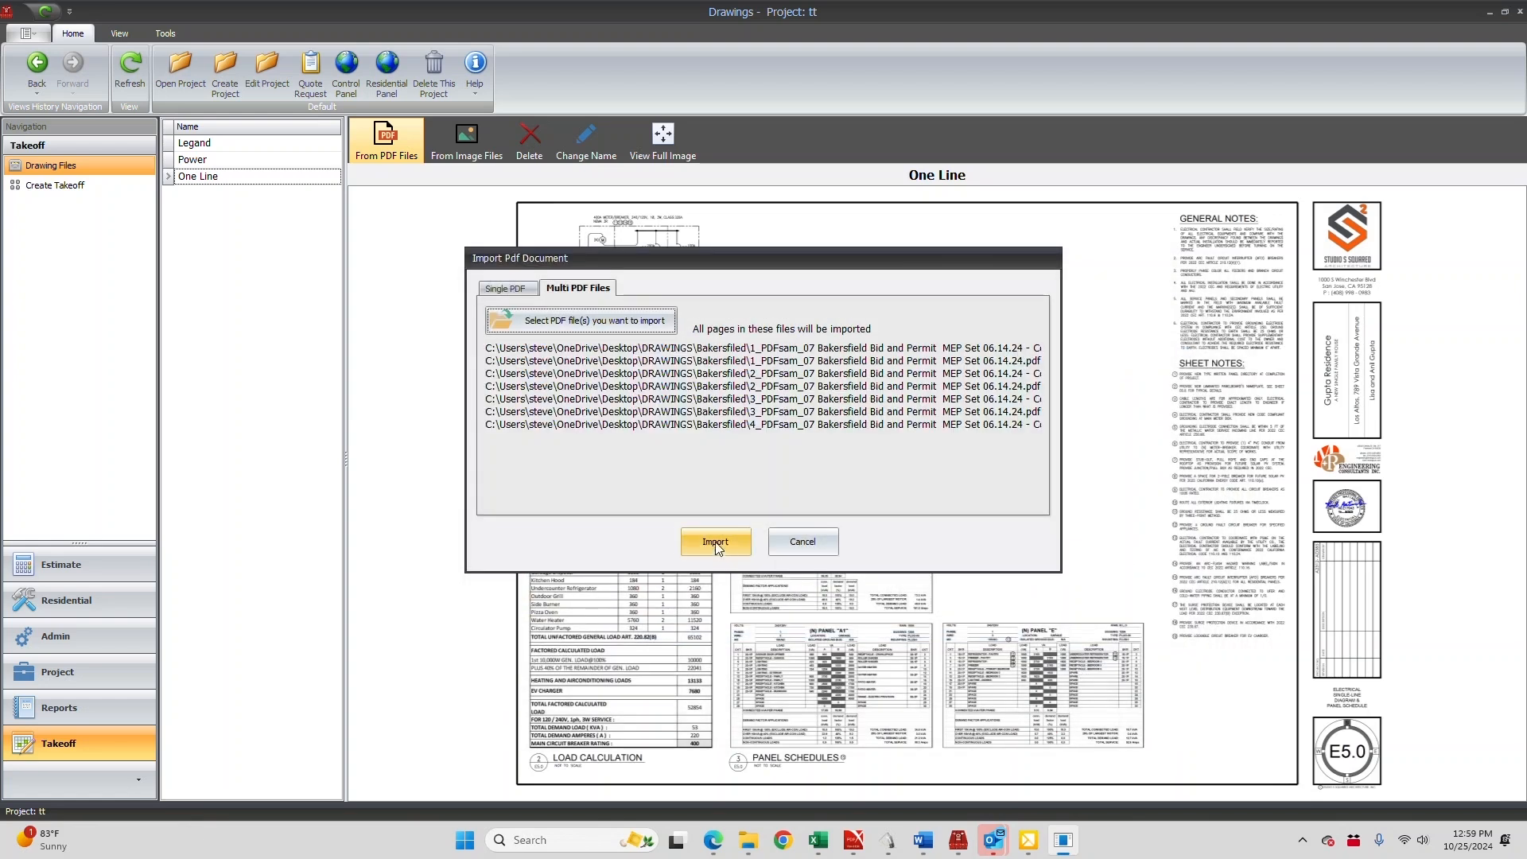
left_click(716, 546)
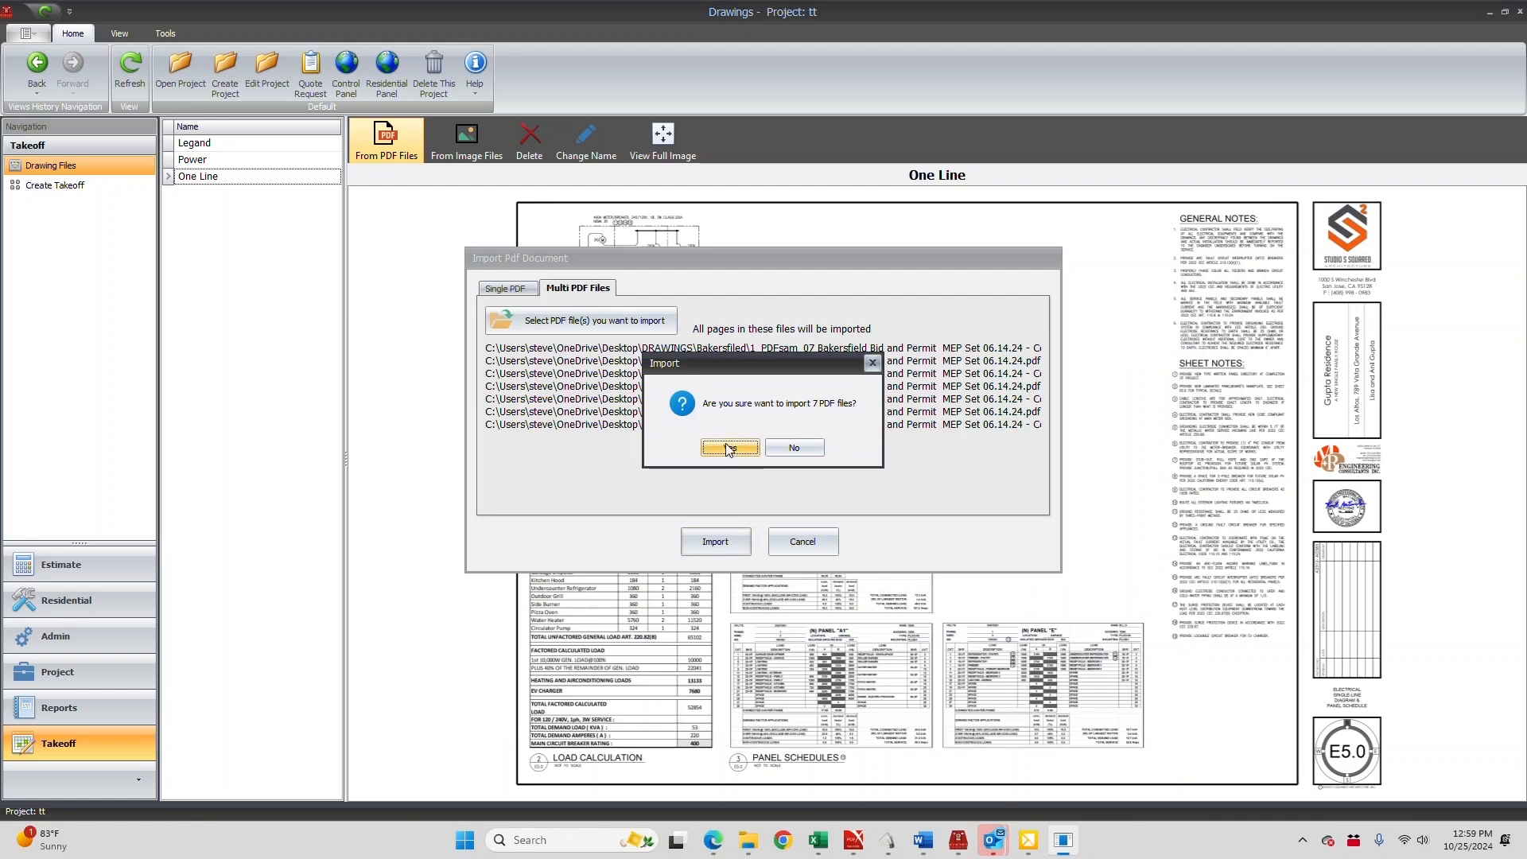
left_click(729, 450)
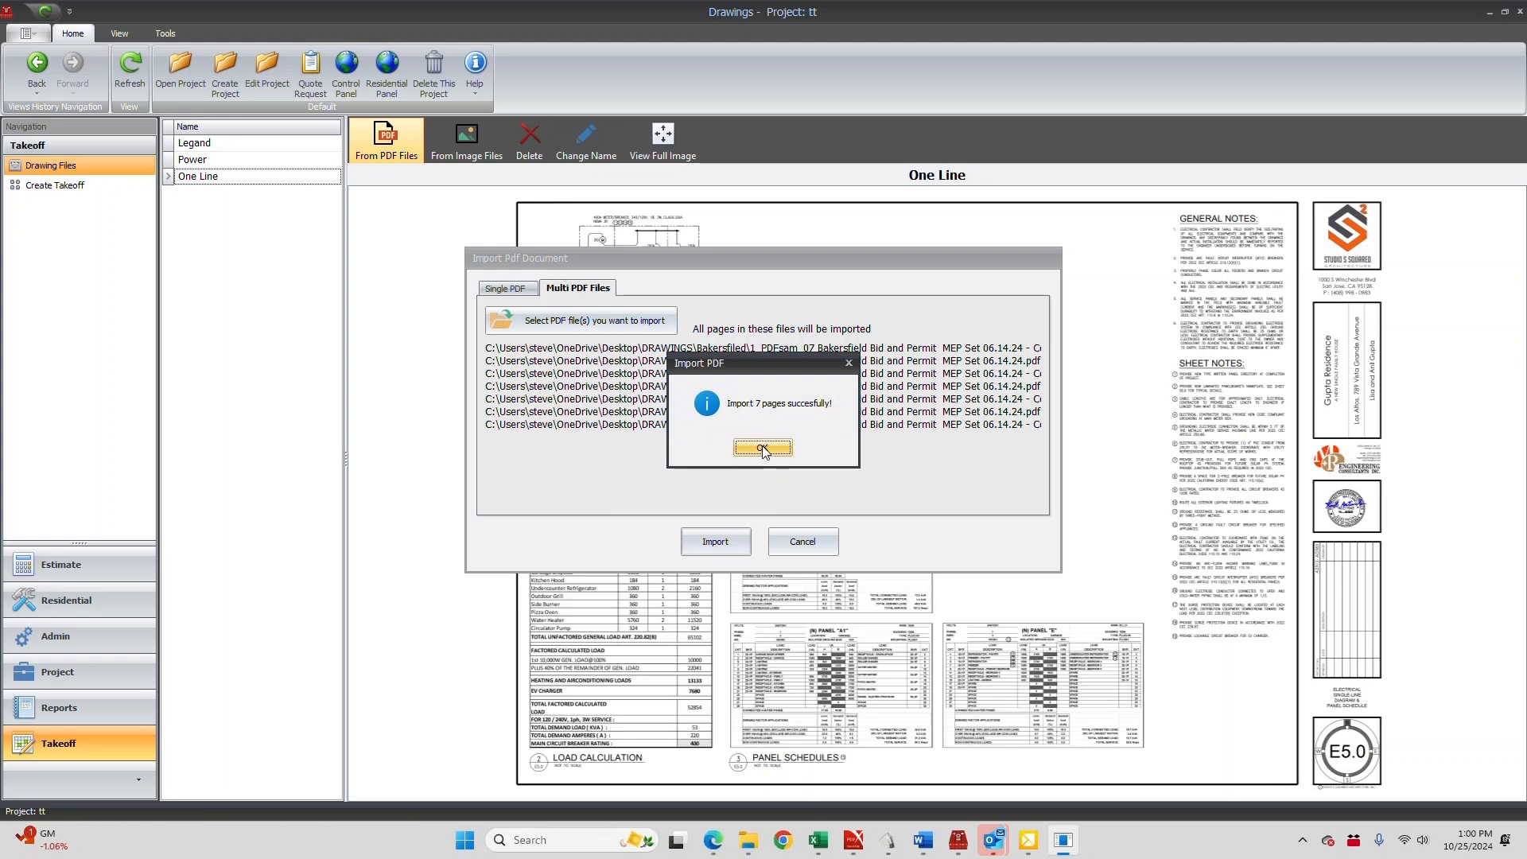
left_click(738, 445)
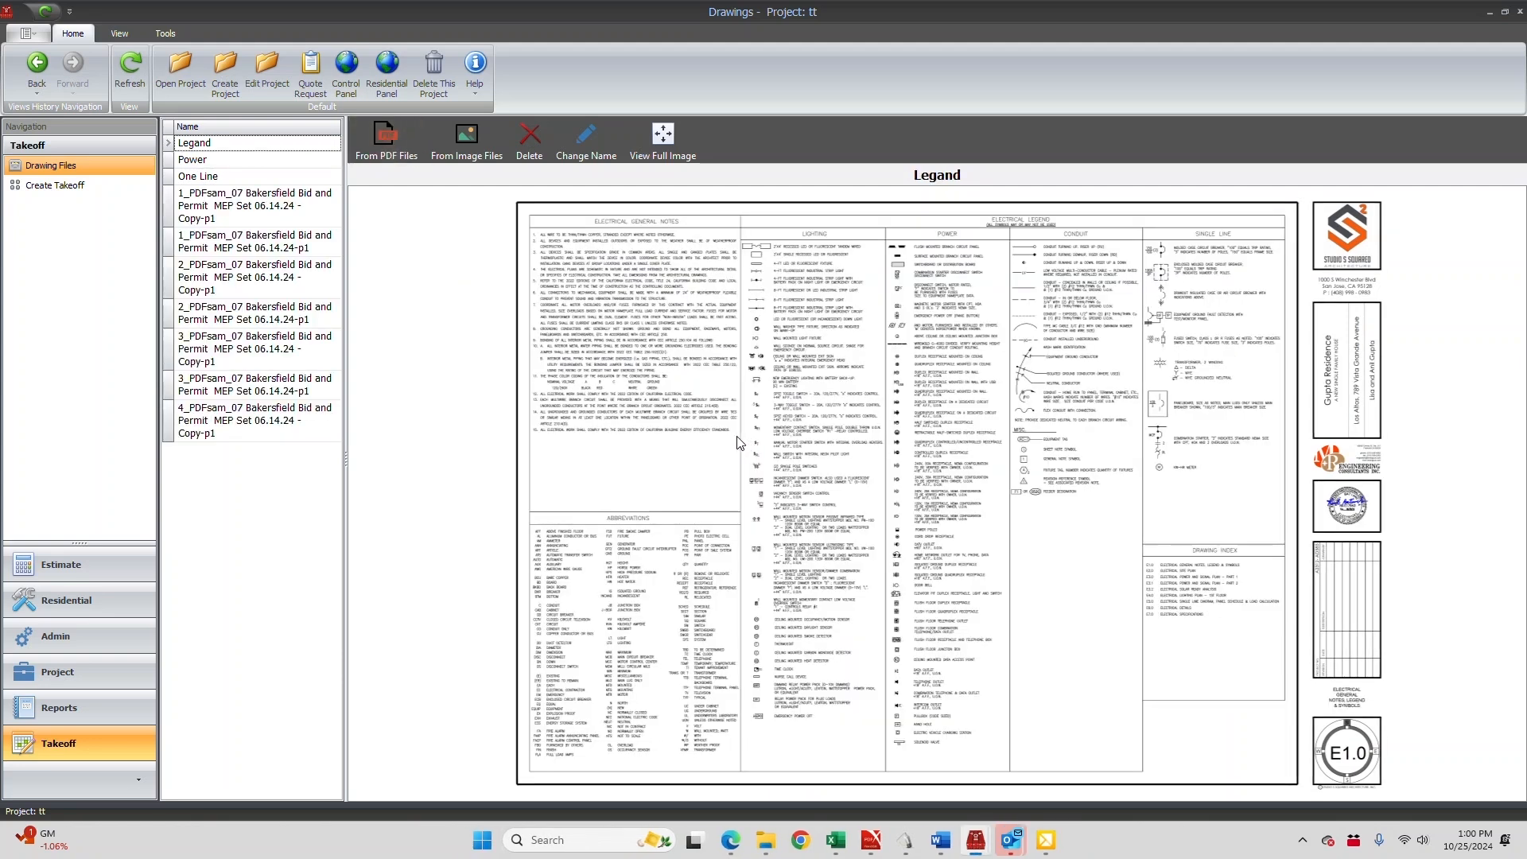
Review each imported Bakersfield drawing in turn, from the first 1_PDFsam sheet to the 4_PDFsam sheet
left_click(244, 209)
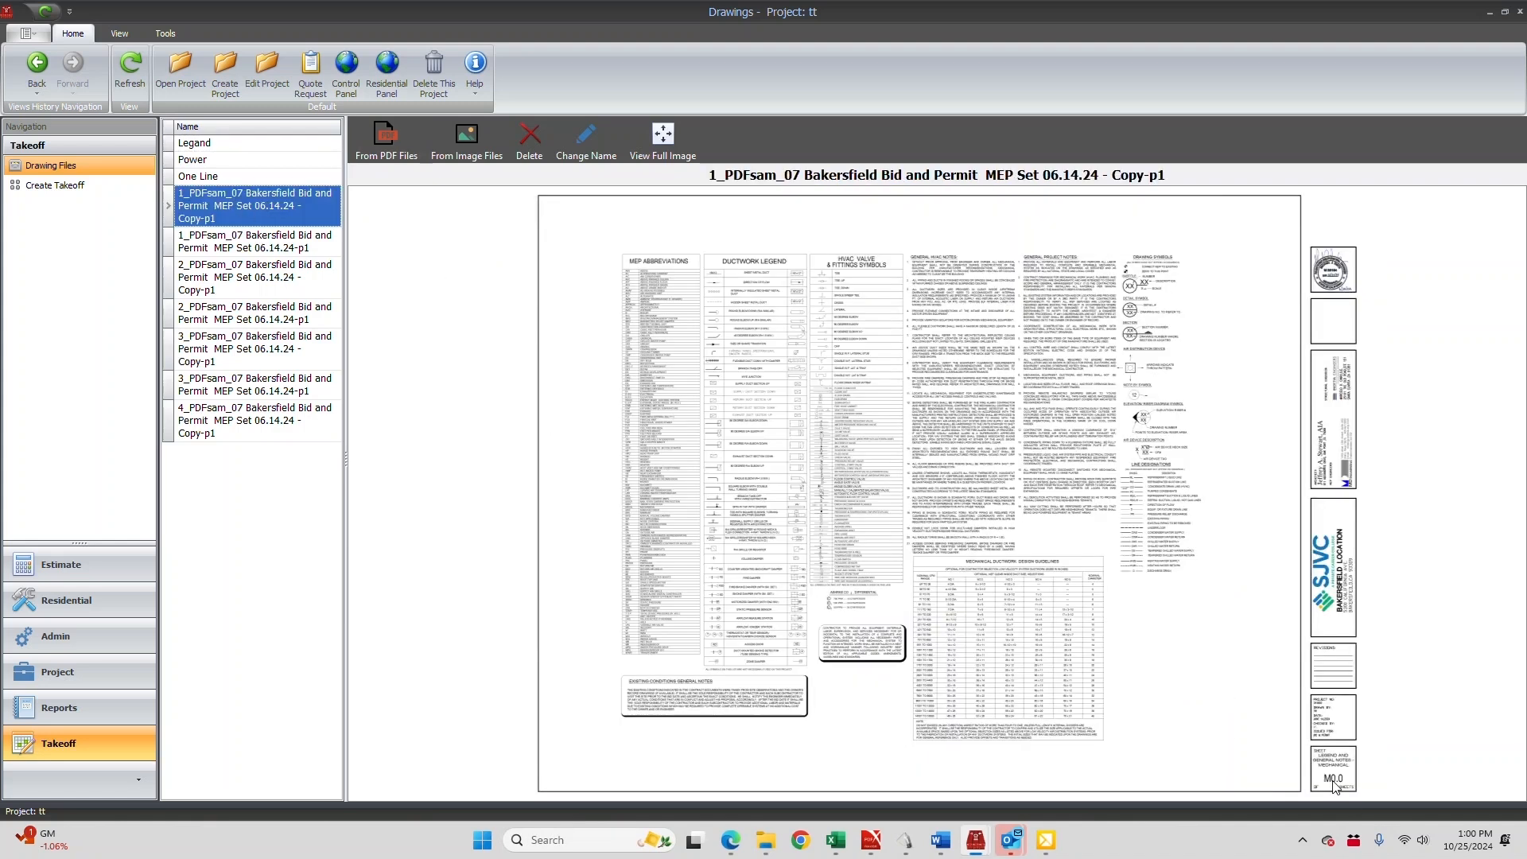
left_click(241, 245)
left_click(249, 278)
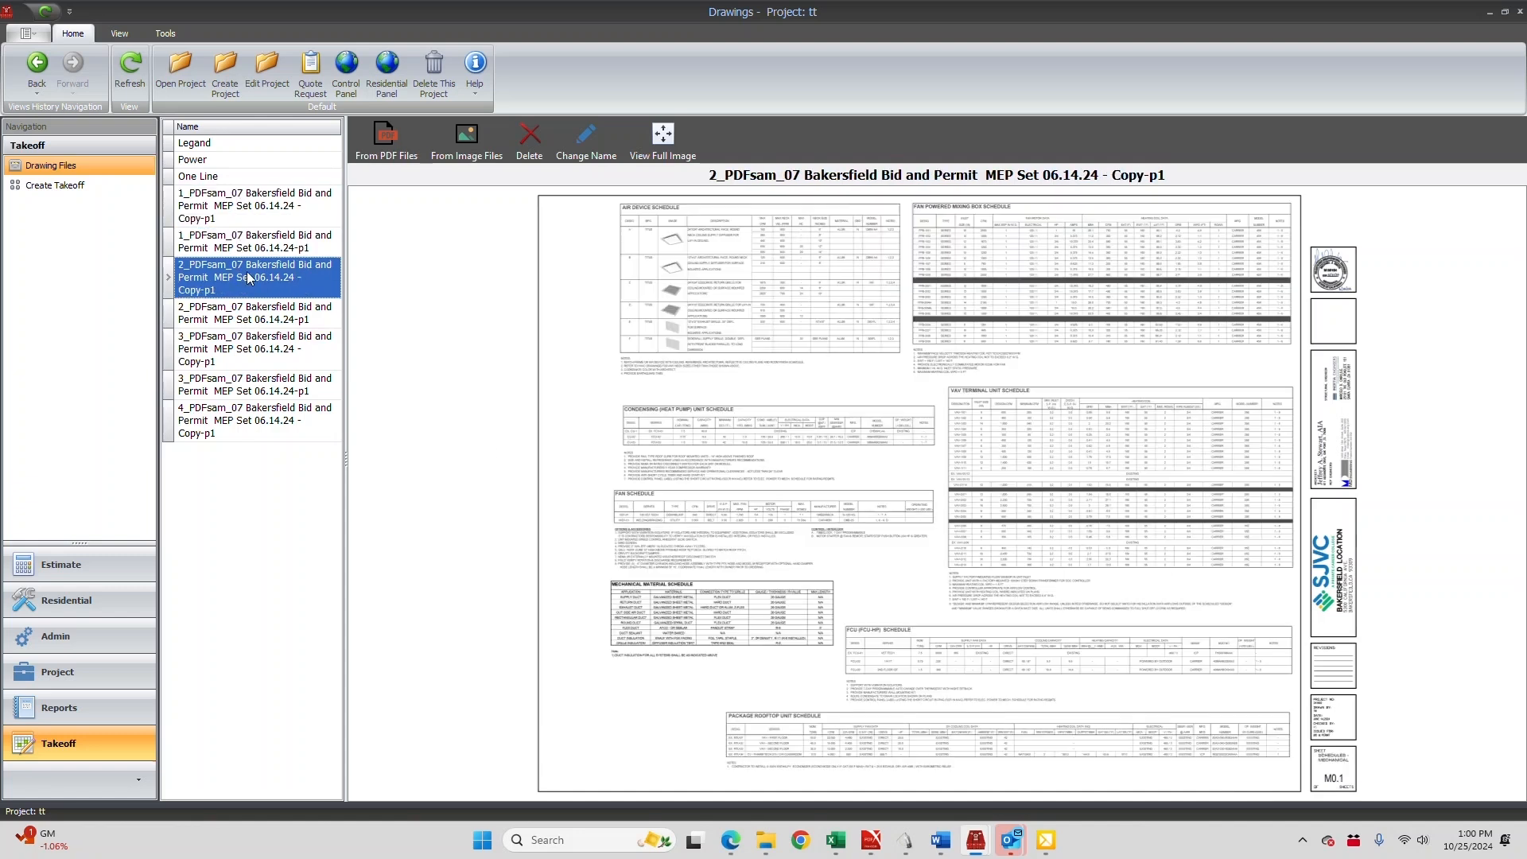
left_click(260, 315)
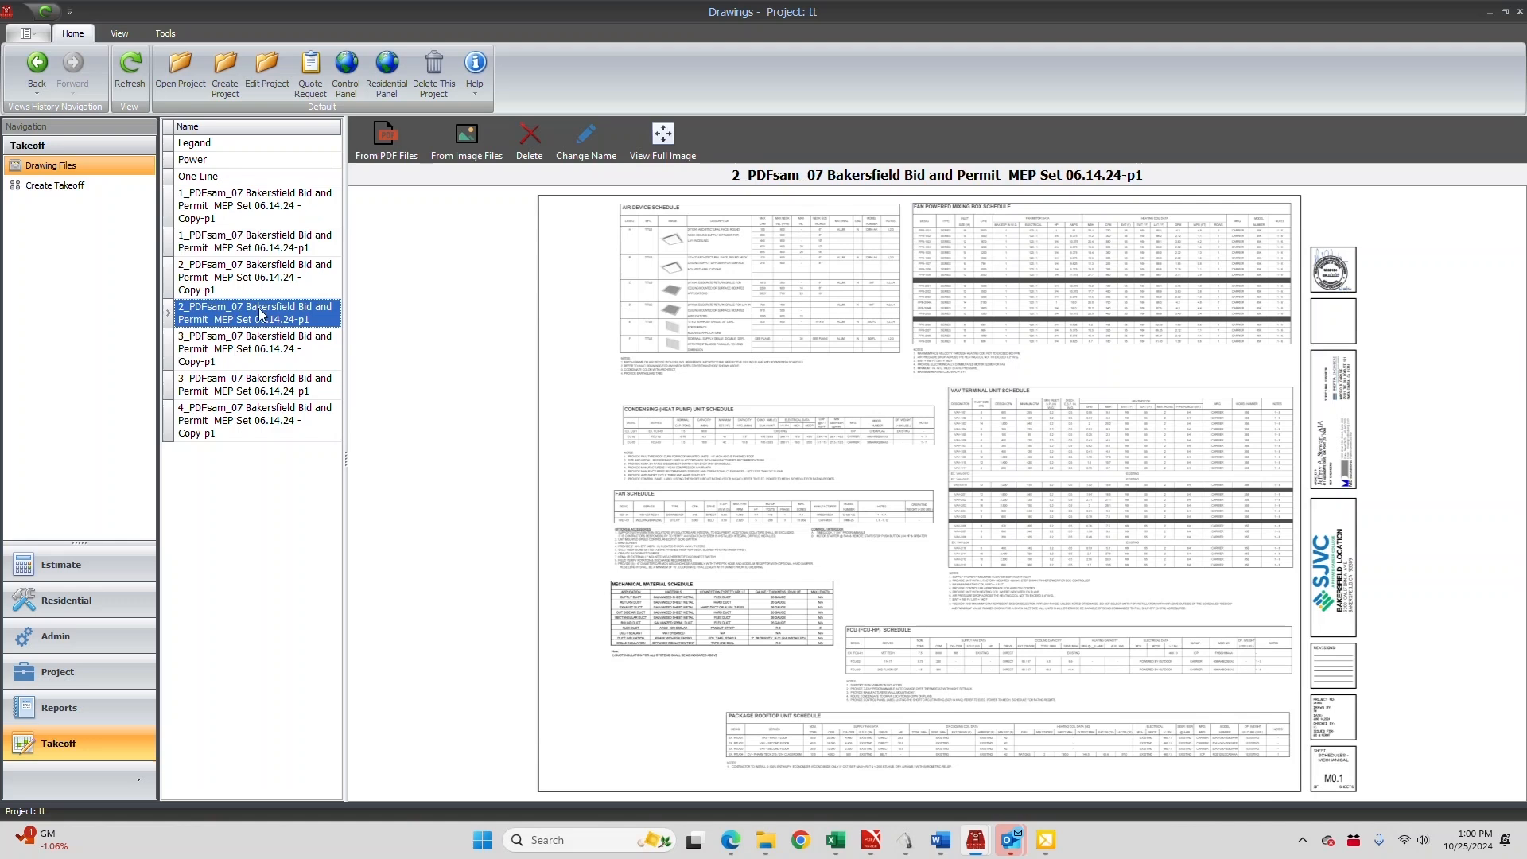
left_click(262, 348)
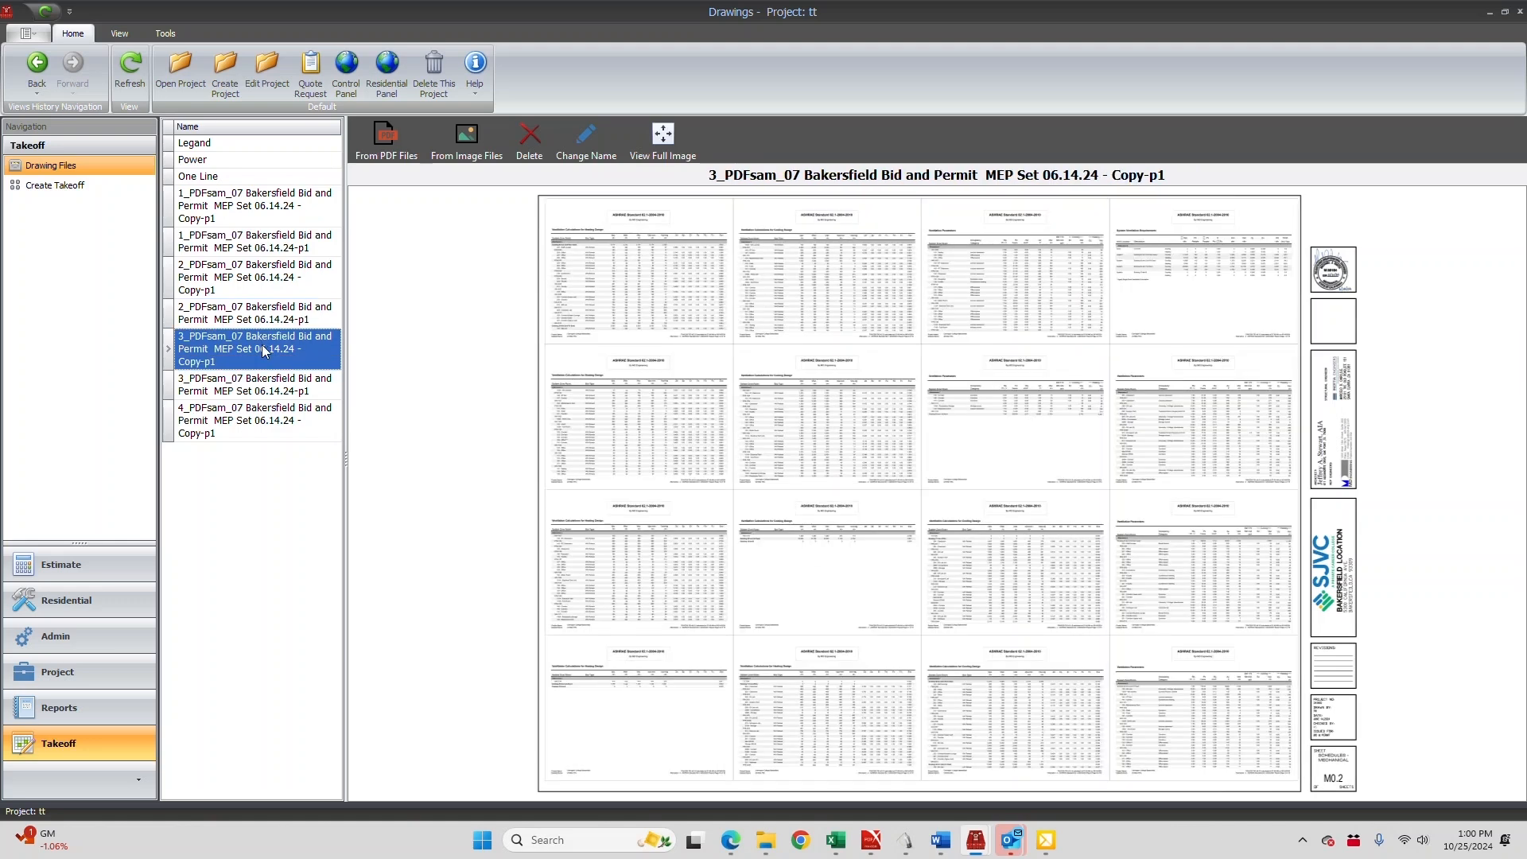
left_click(266, 387)
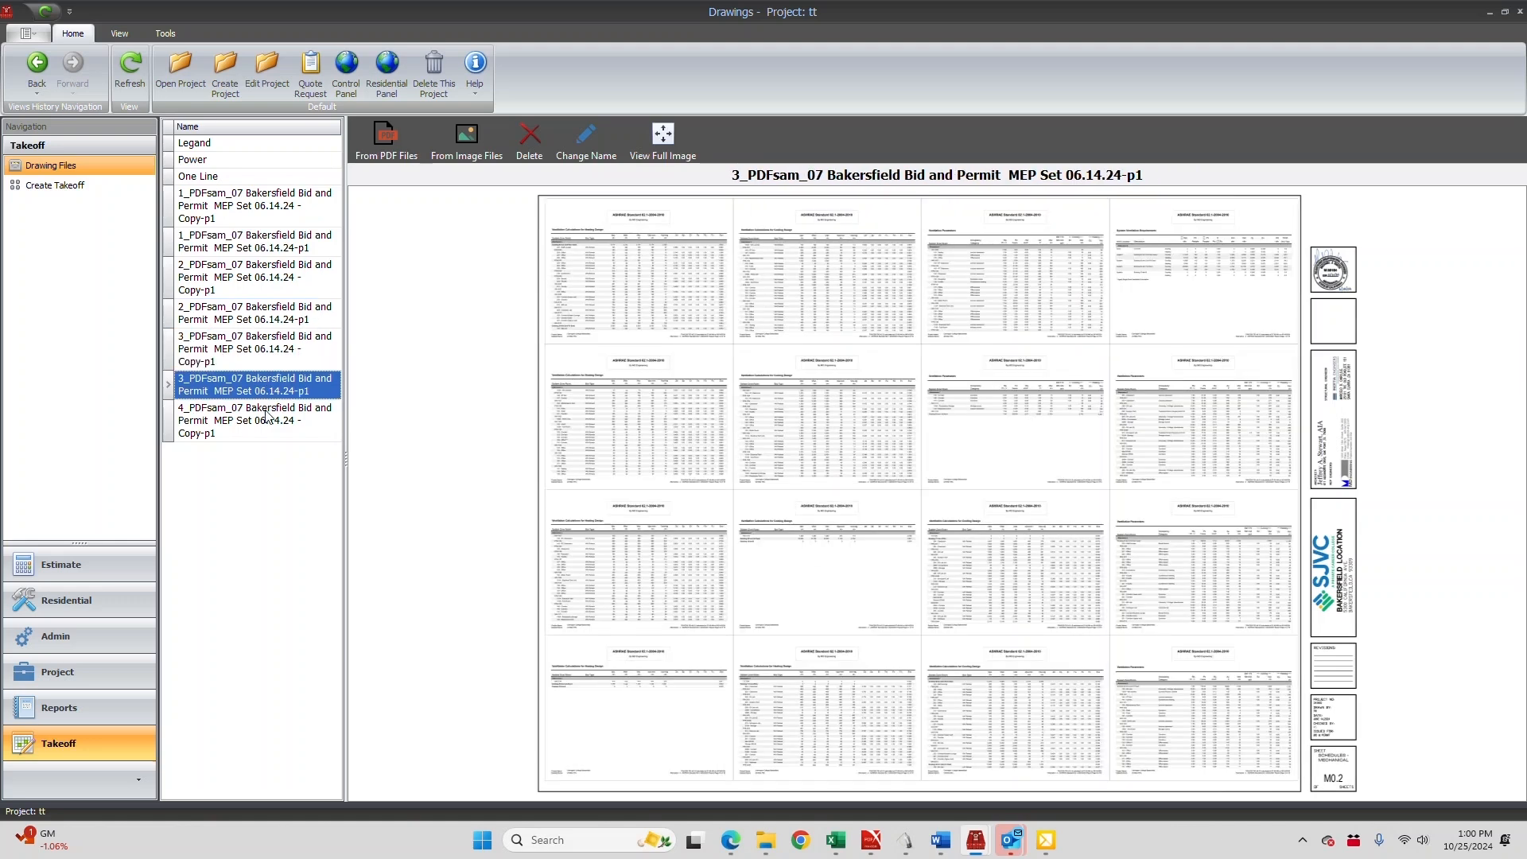
left_click(267, 420)
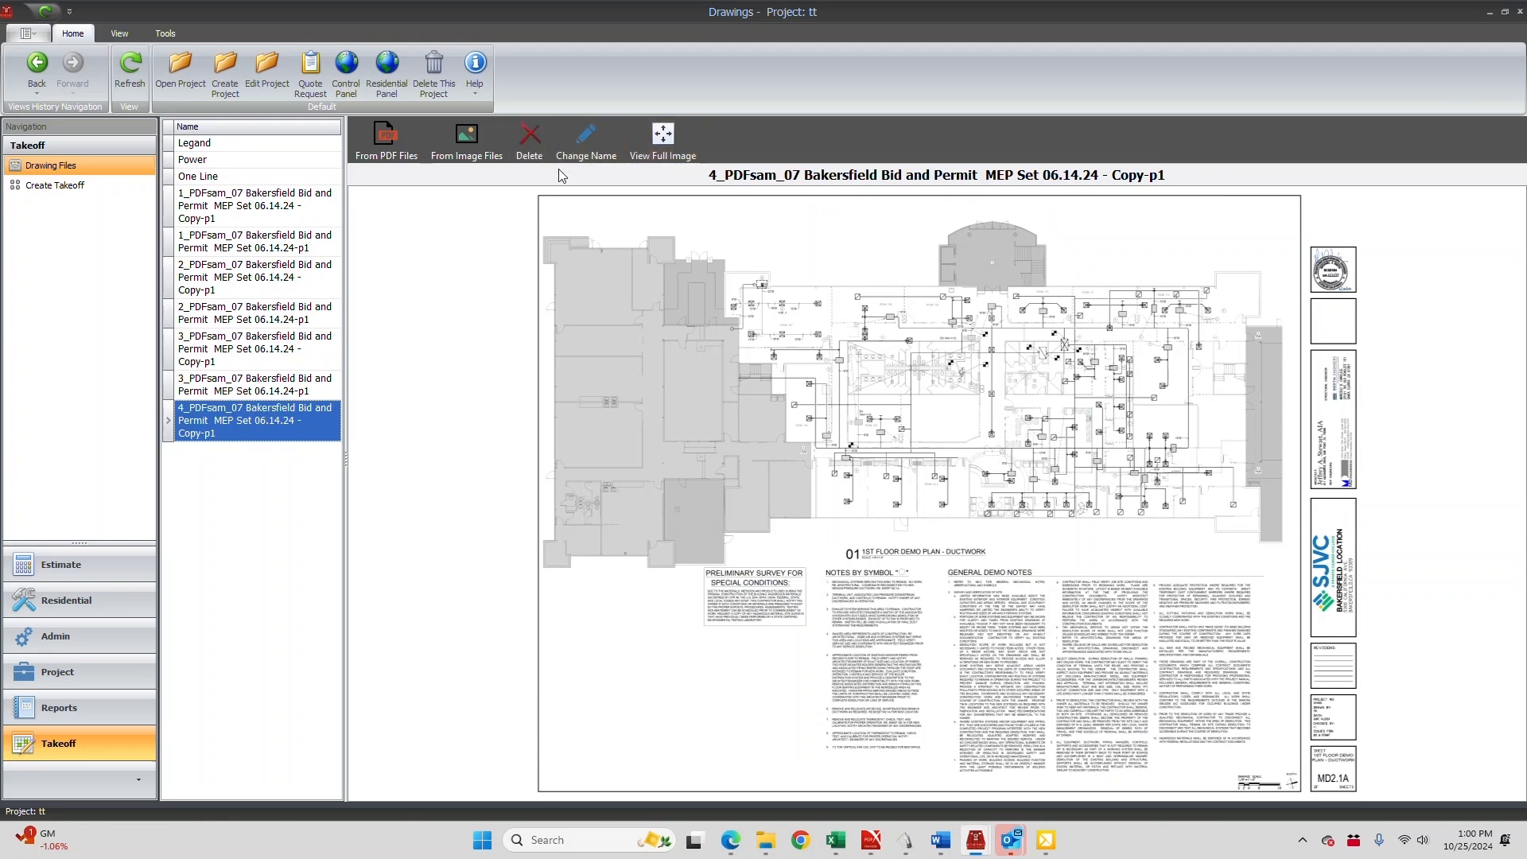
Open the 4_PDFsam drawing as a full image and examine its symbol notes and general demo notes up close
left_click(670, 138)
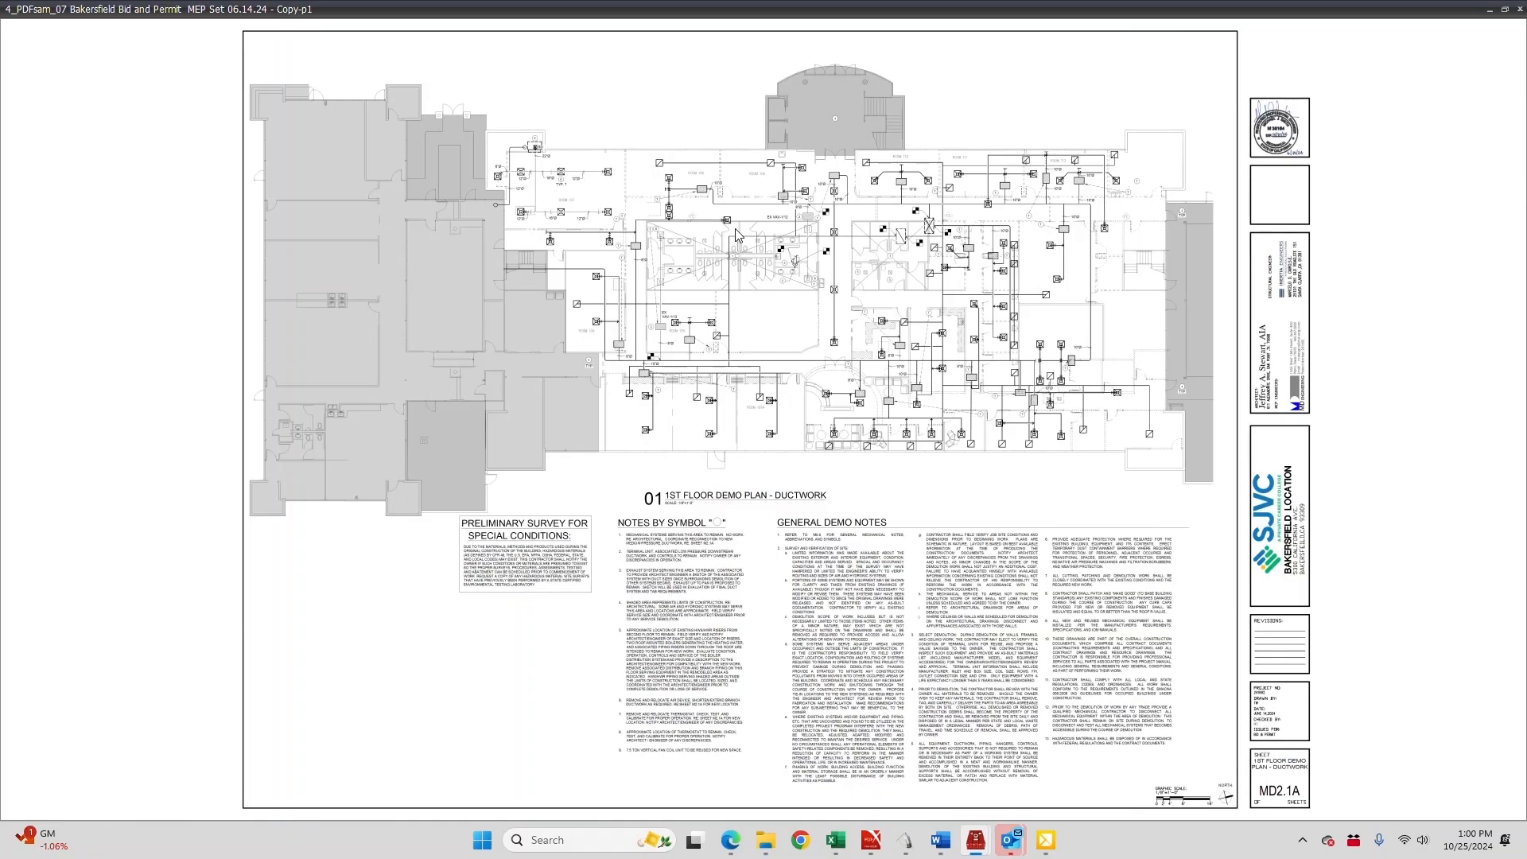
scroll(729, 280, "up", 5)
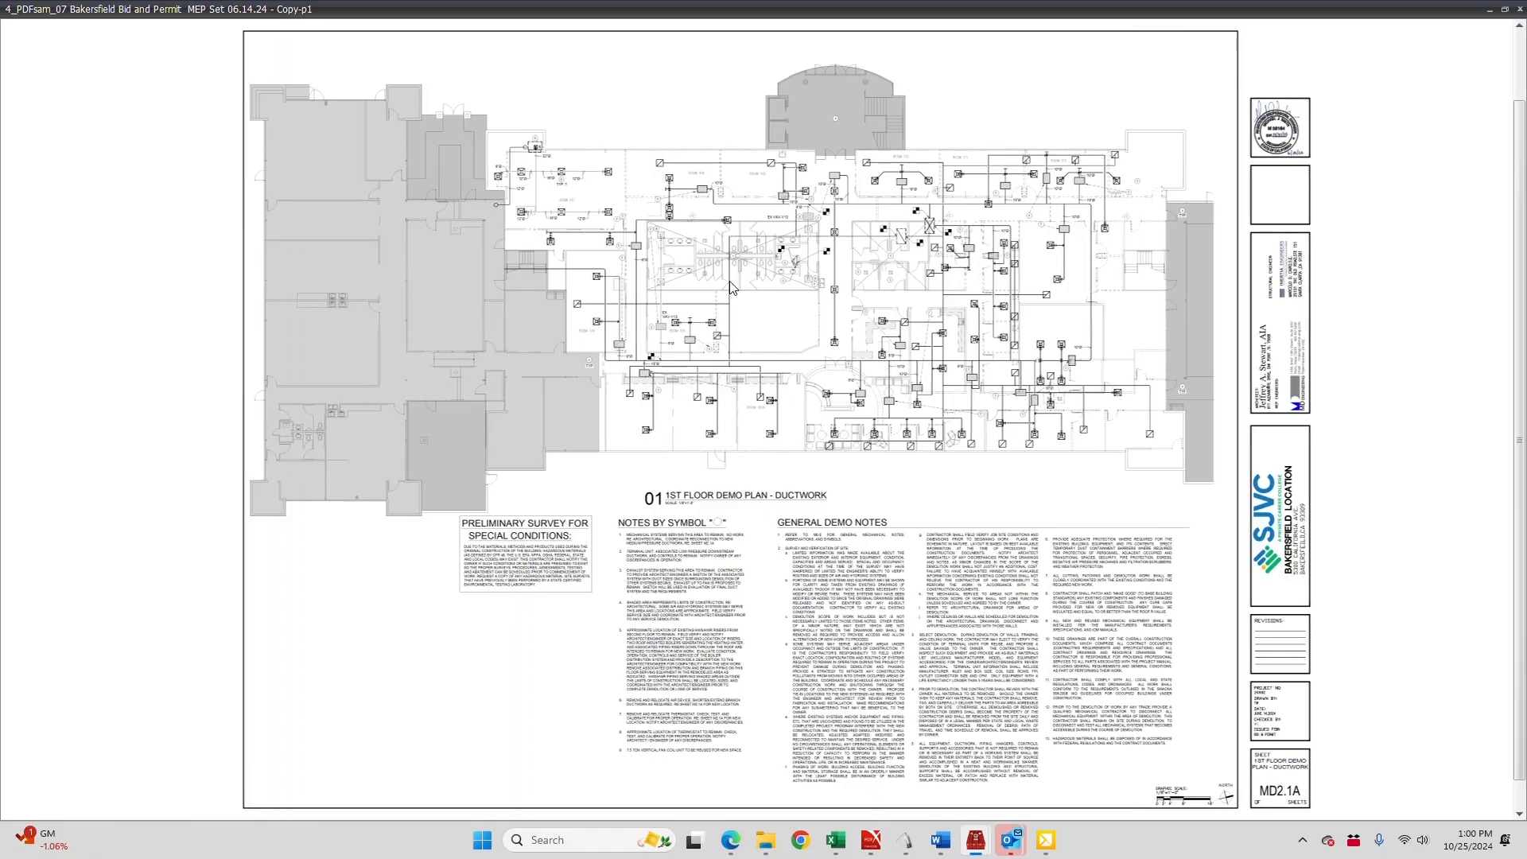
scroll(720, 294, "down", 2)
scroll(721, 299, "down", 2)
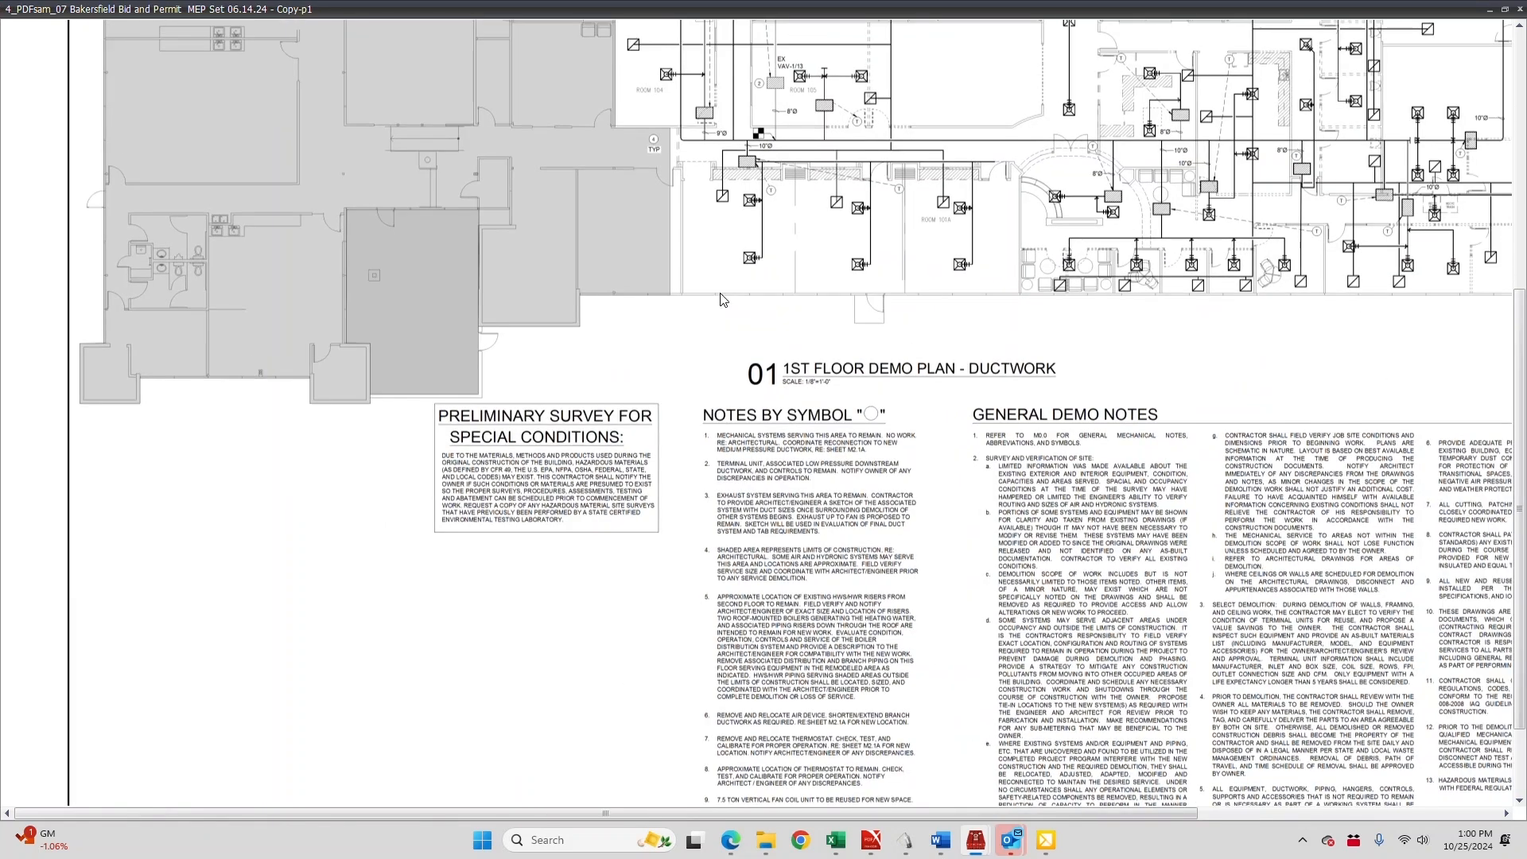
scroll(723, 296, "down", 2)
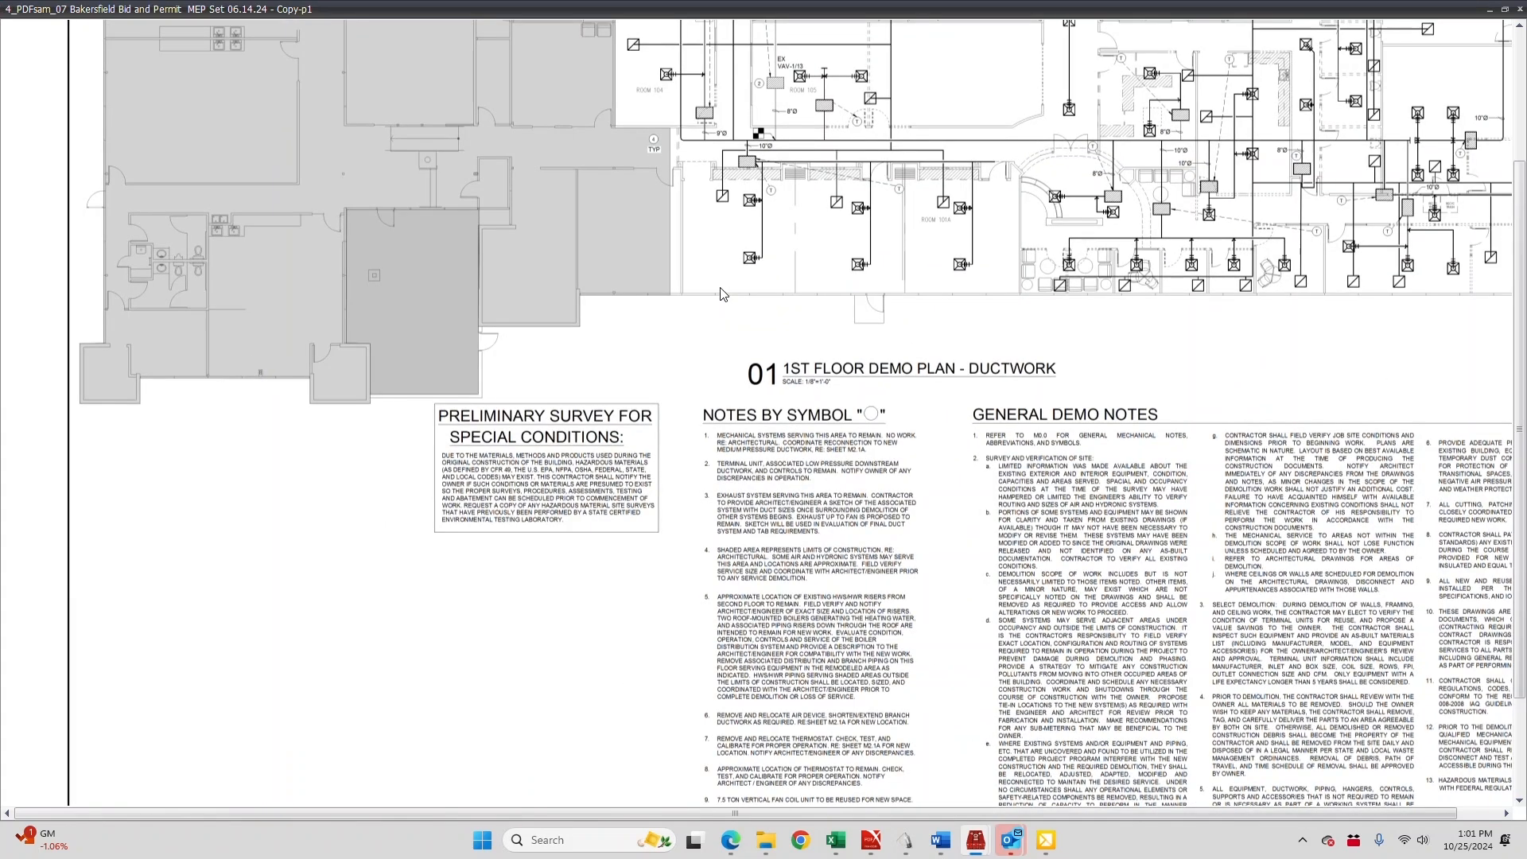
scroll(723, 295, "up", 3)
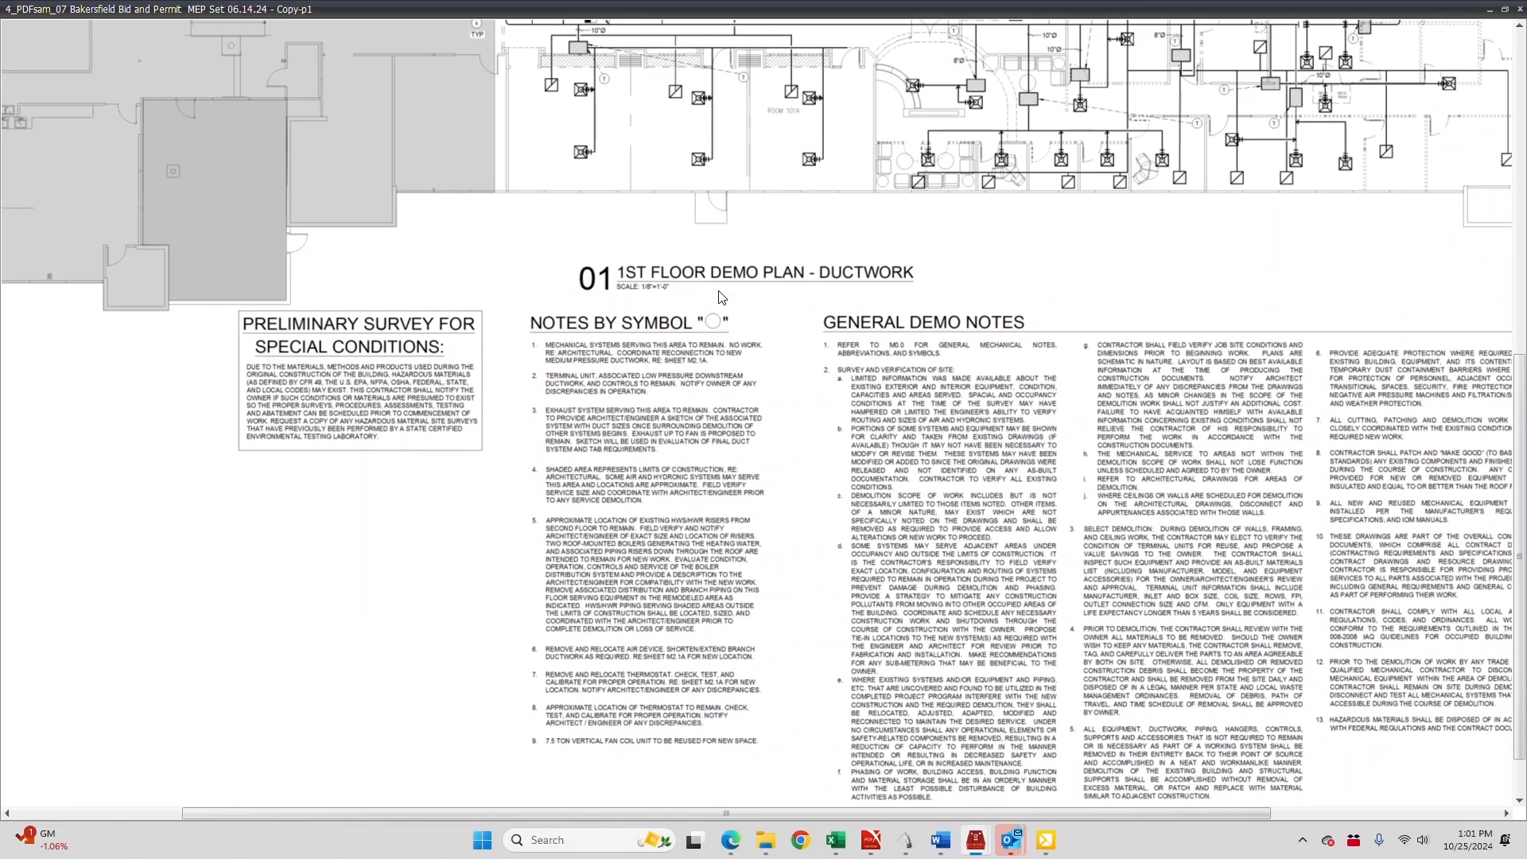
scroll(719, 292, "left", 3)
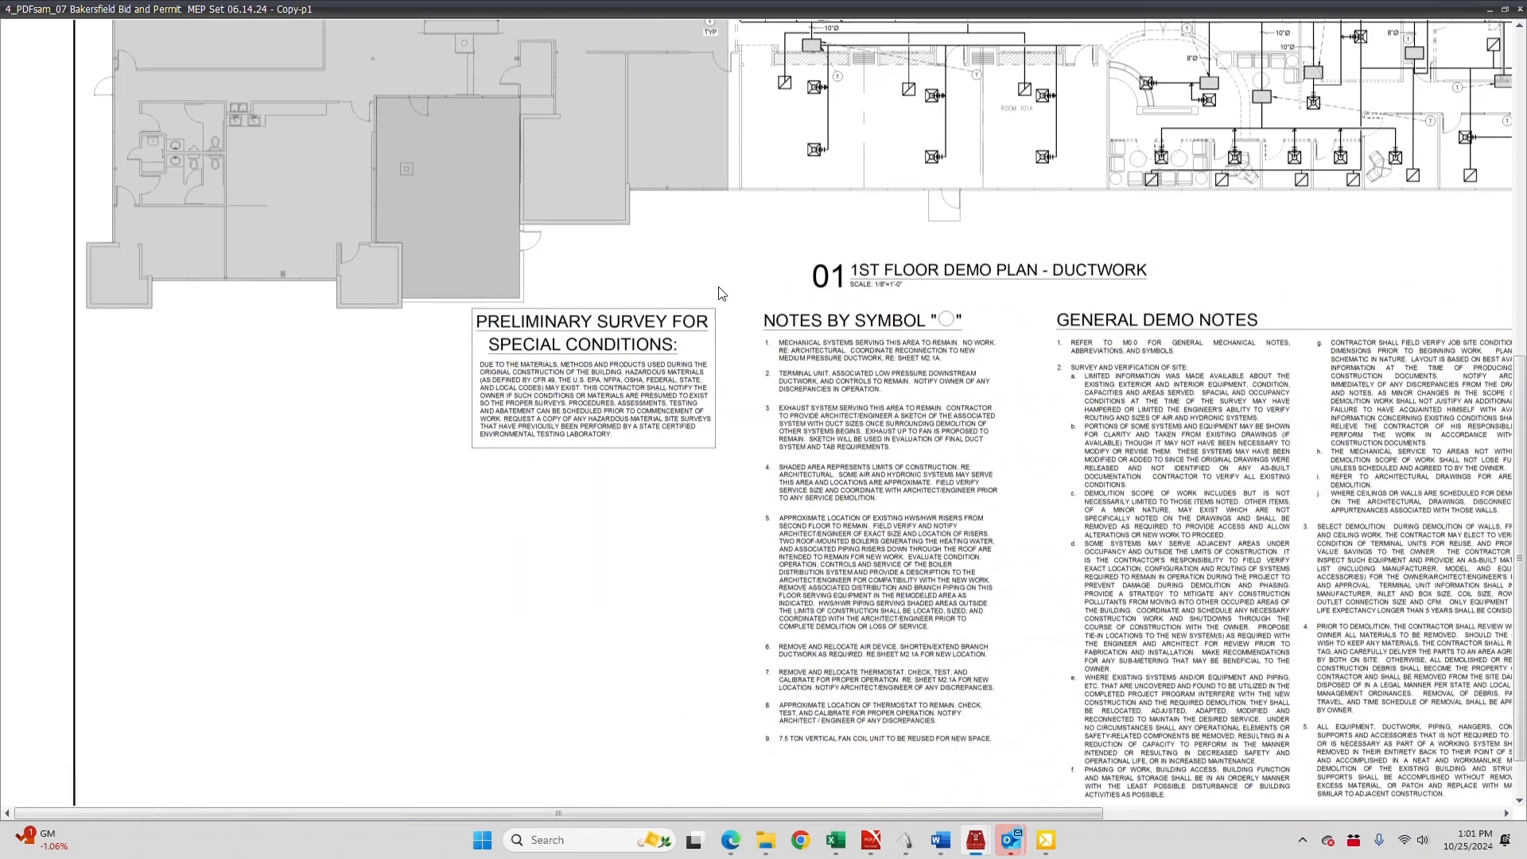
scroll(721, 293, "right", 7)
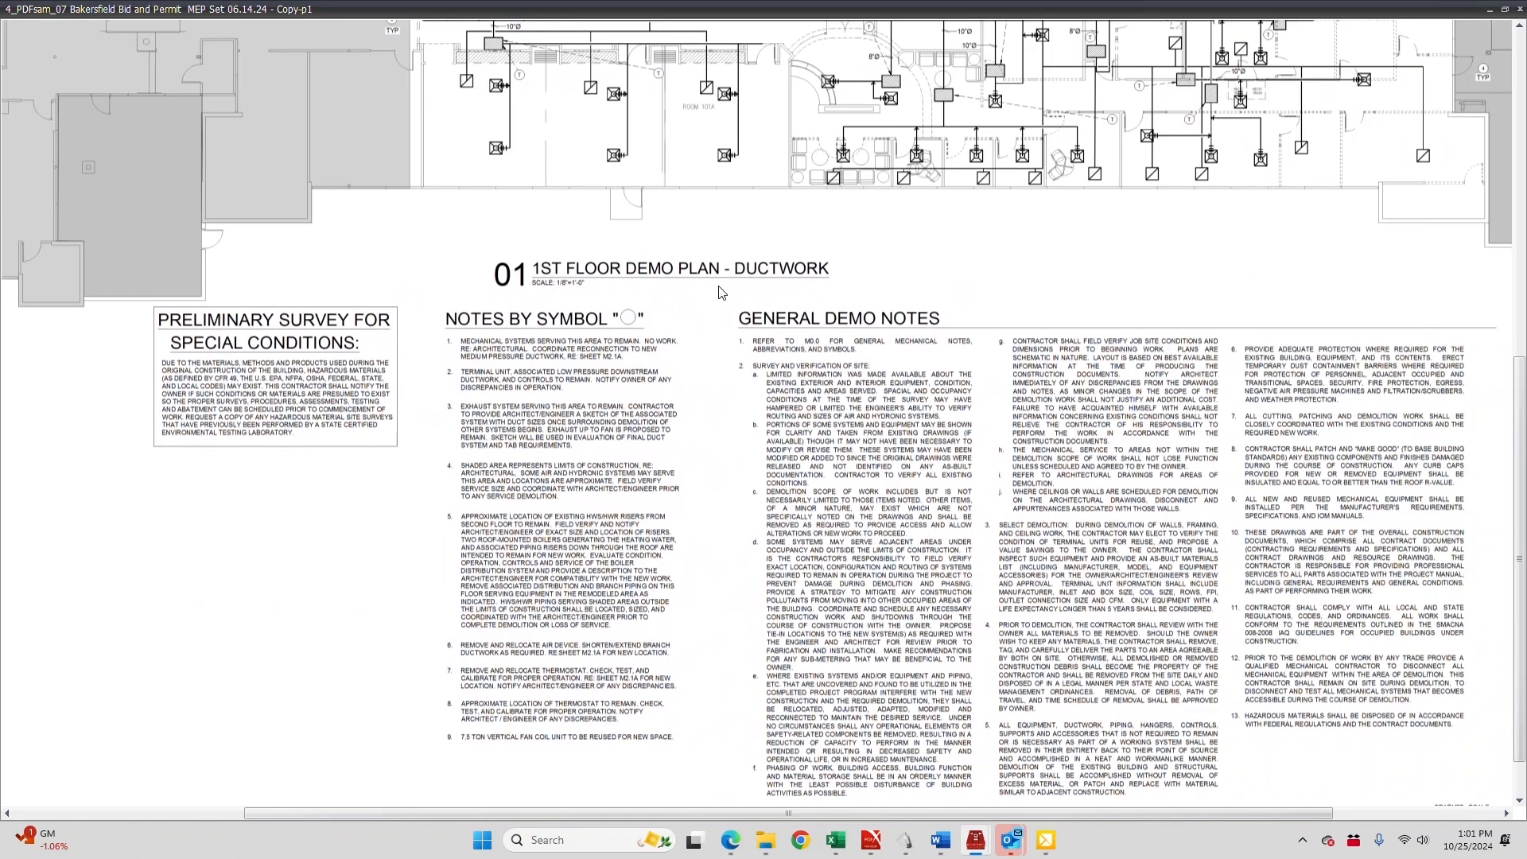
scroll(721, 291, "left", 7)
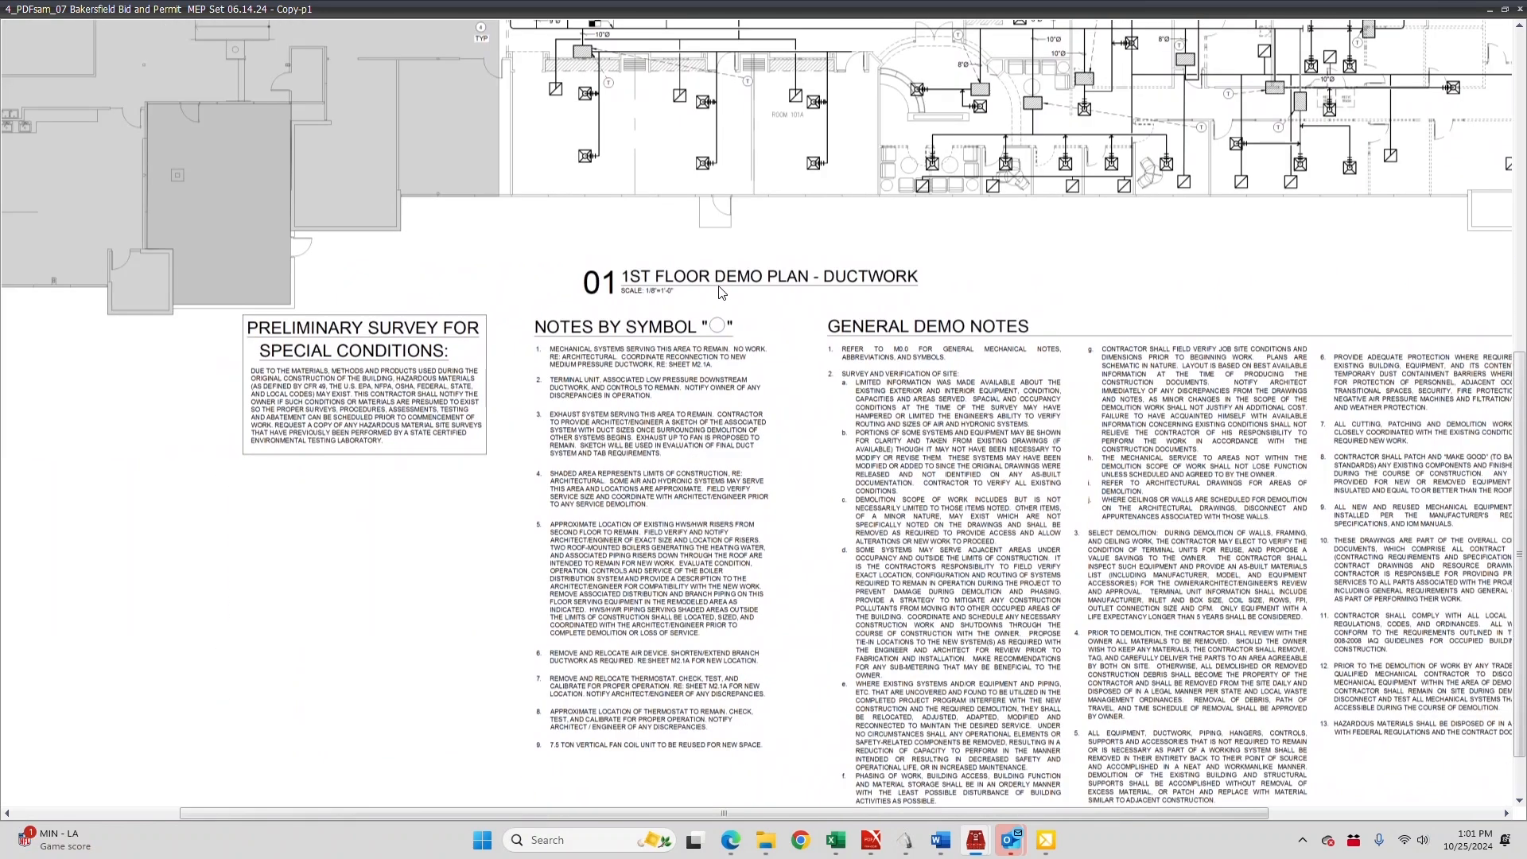
Examine the ductwork floor plan around rooms 104 and 105 up close, and close the full image view
scroll(721, 291, "up", 7)
scroll(722, 290, "up", 1)
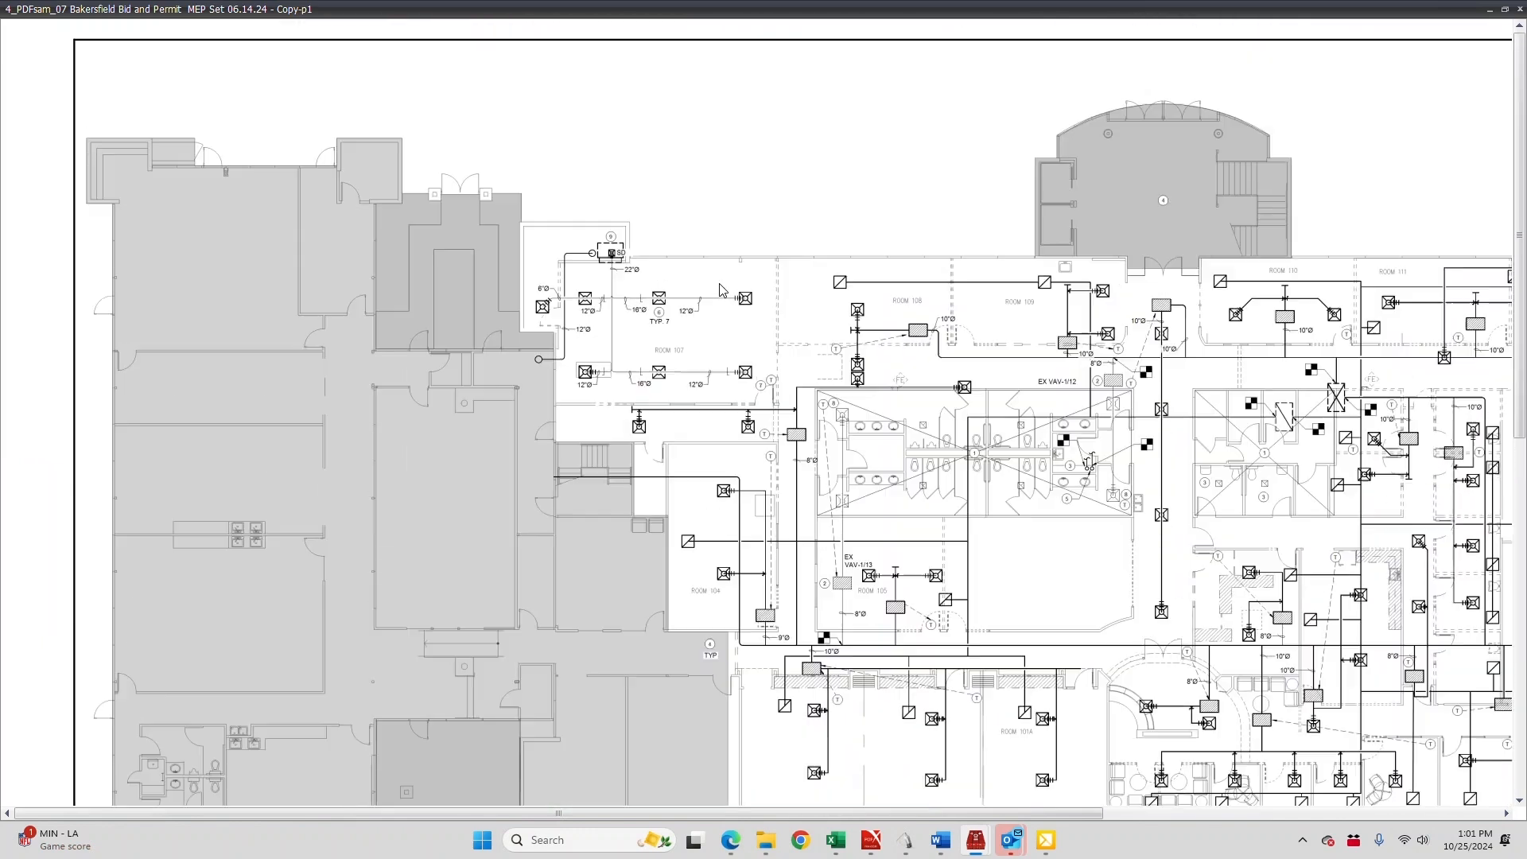
scroll(722, 291, "down", 10)
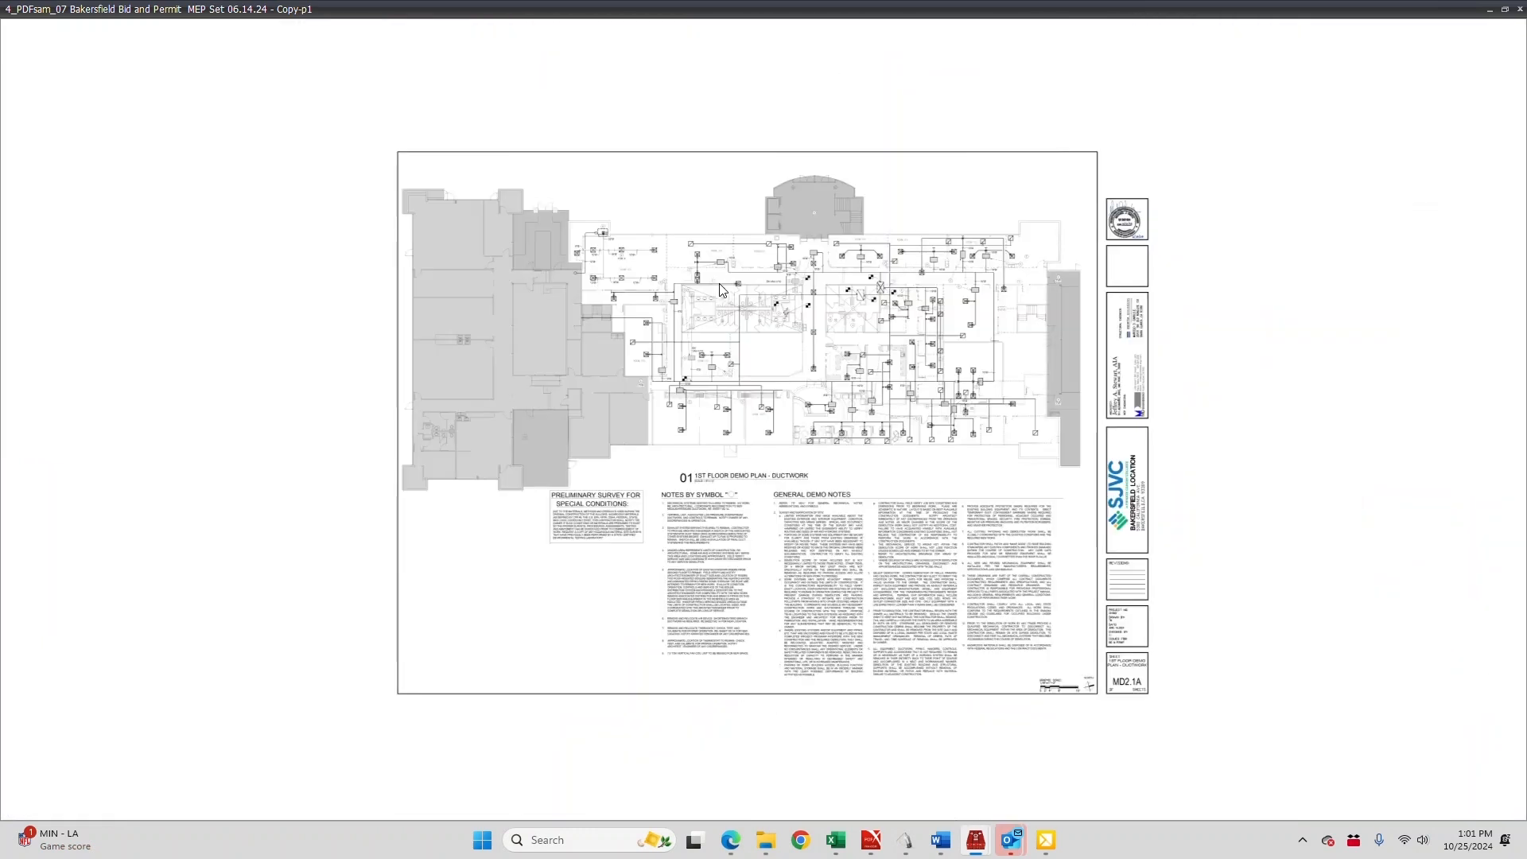
scroll(721, 290, "up", 8)
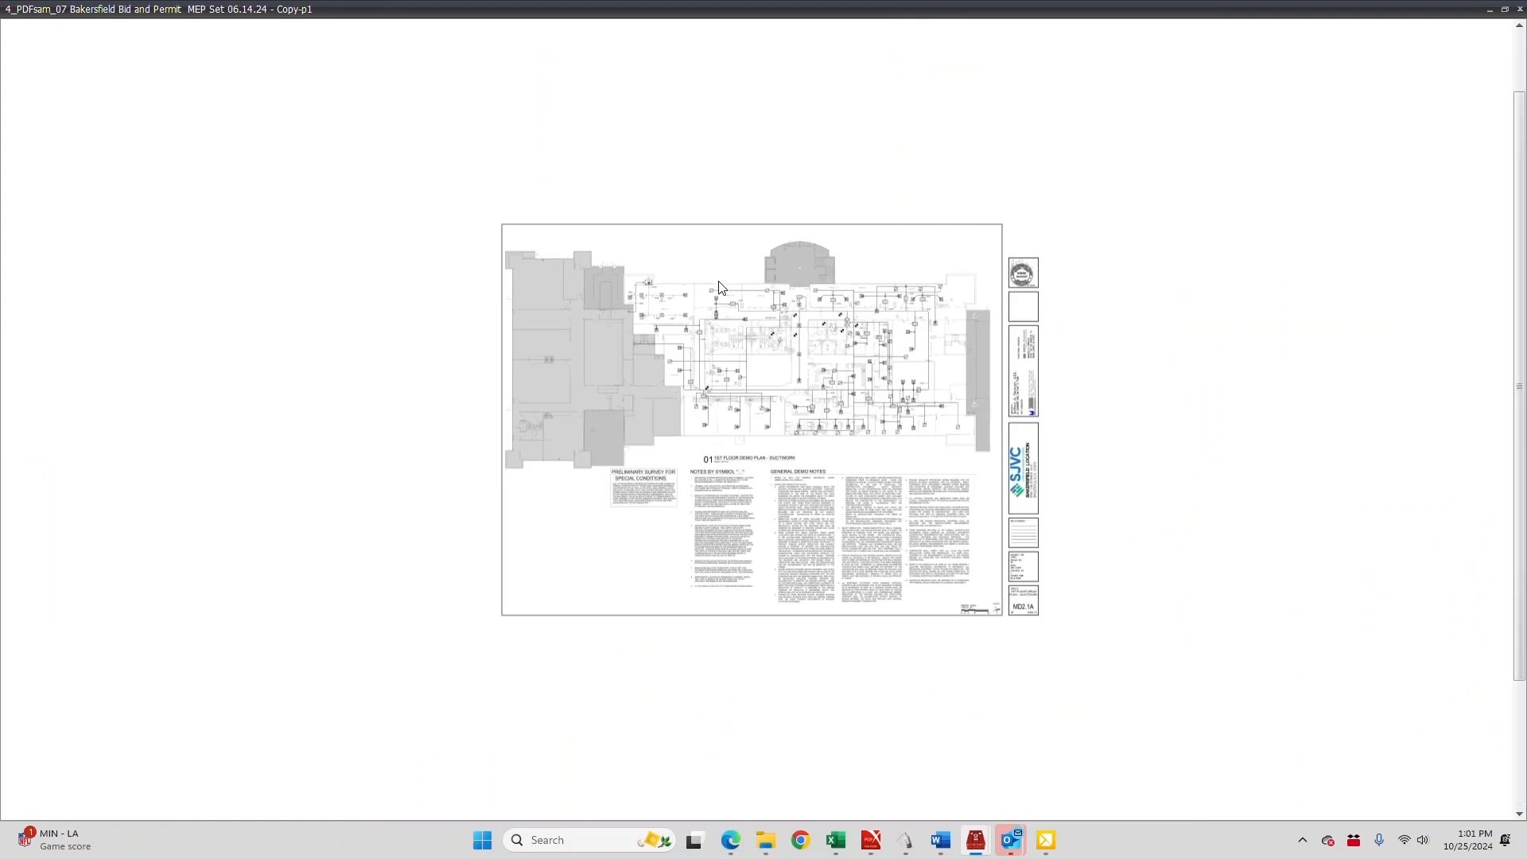
scroll(721, 285, "up", 3)
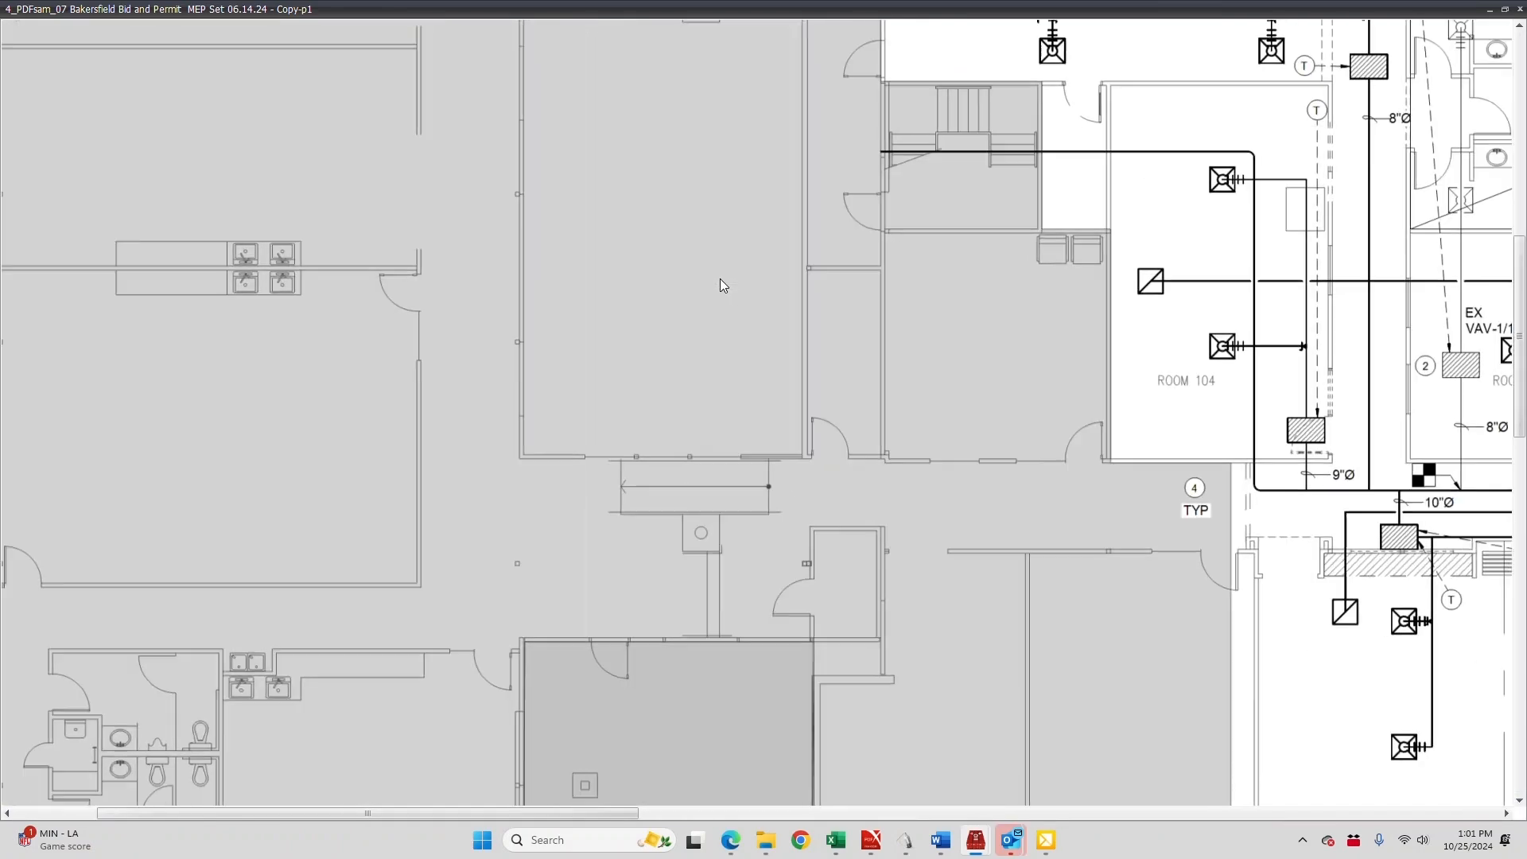
scroll(721, 285, "right", 5)
scroll(720, 285, "right", 7)
scroll(720, 284, "left", 6)
scroll(721, 283, "left", 2)
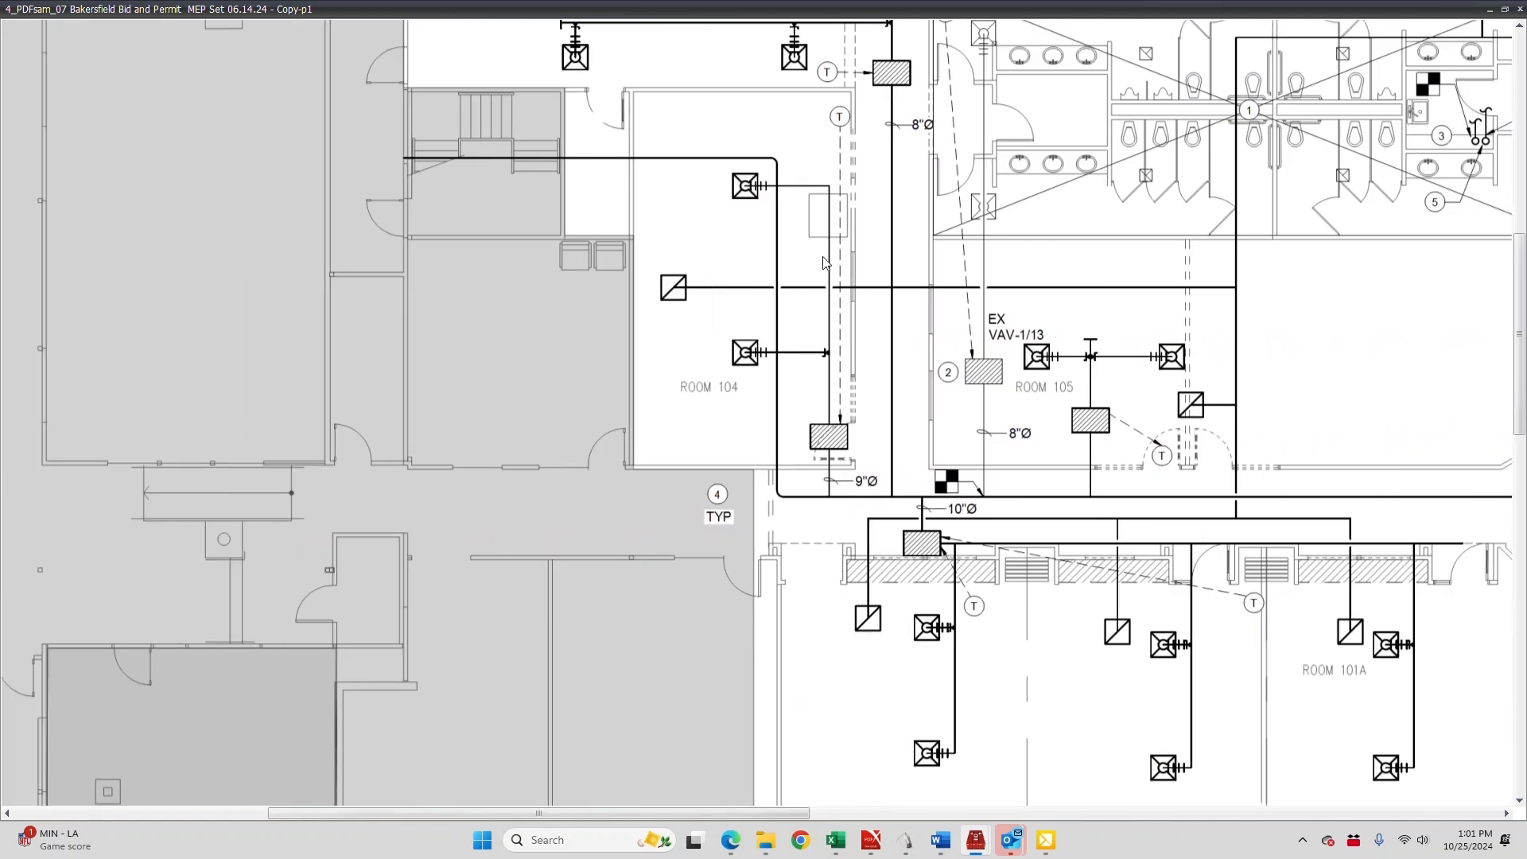
left_click(1519, 10)
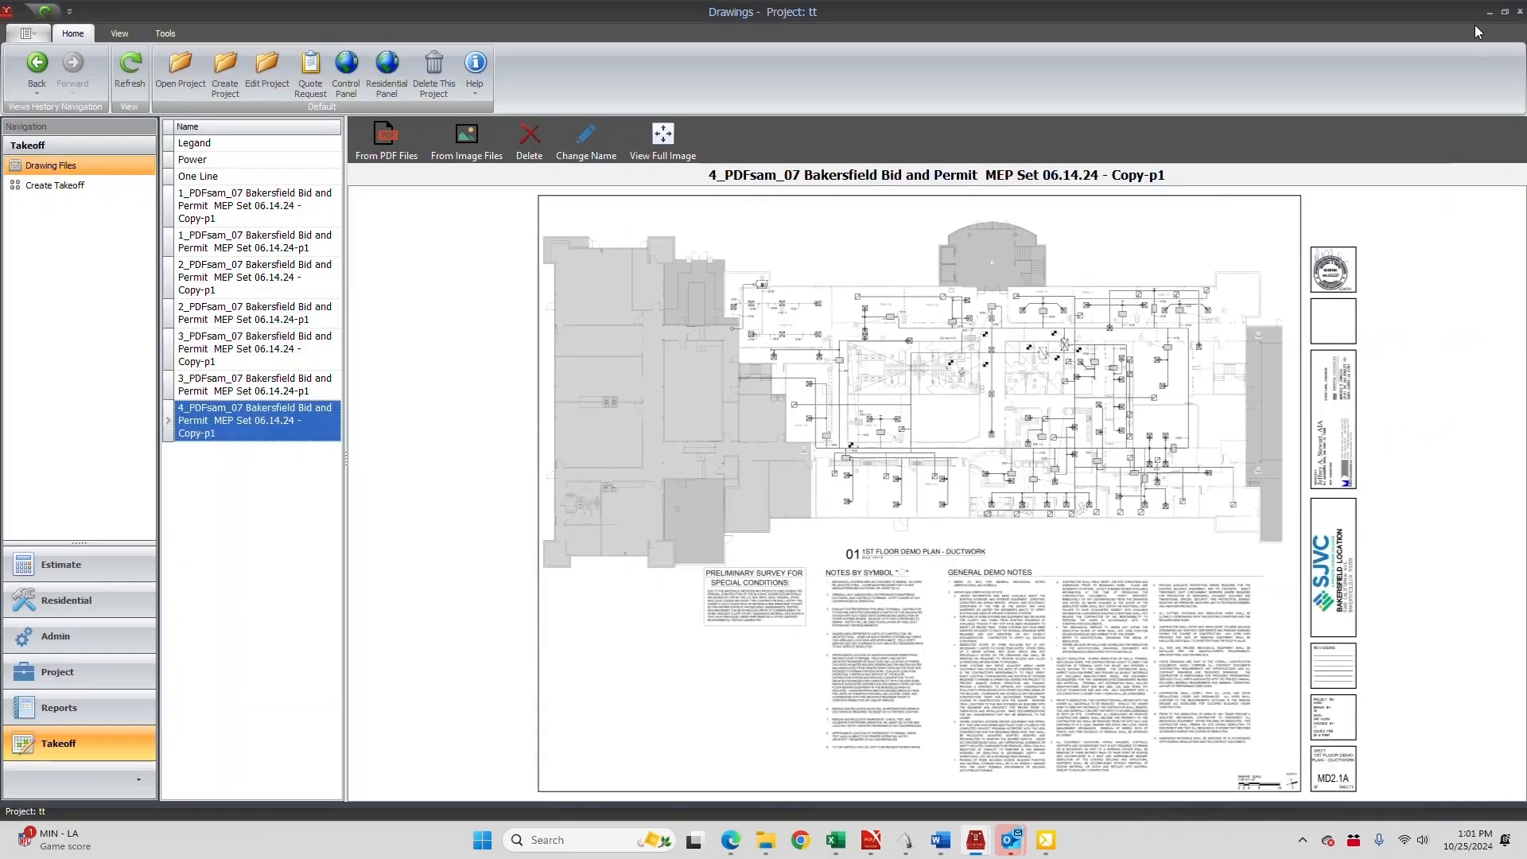
Rename the first imported drawing, the 1_PDFsam copy with the MEP abbreviations, as MO.1
left_click(265, 204)
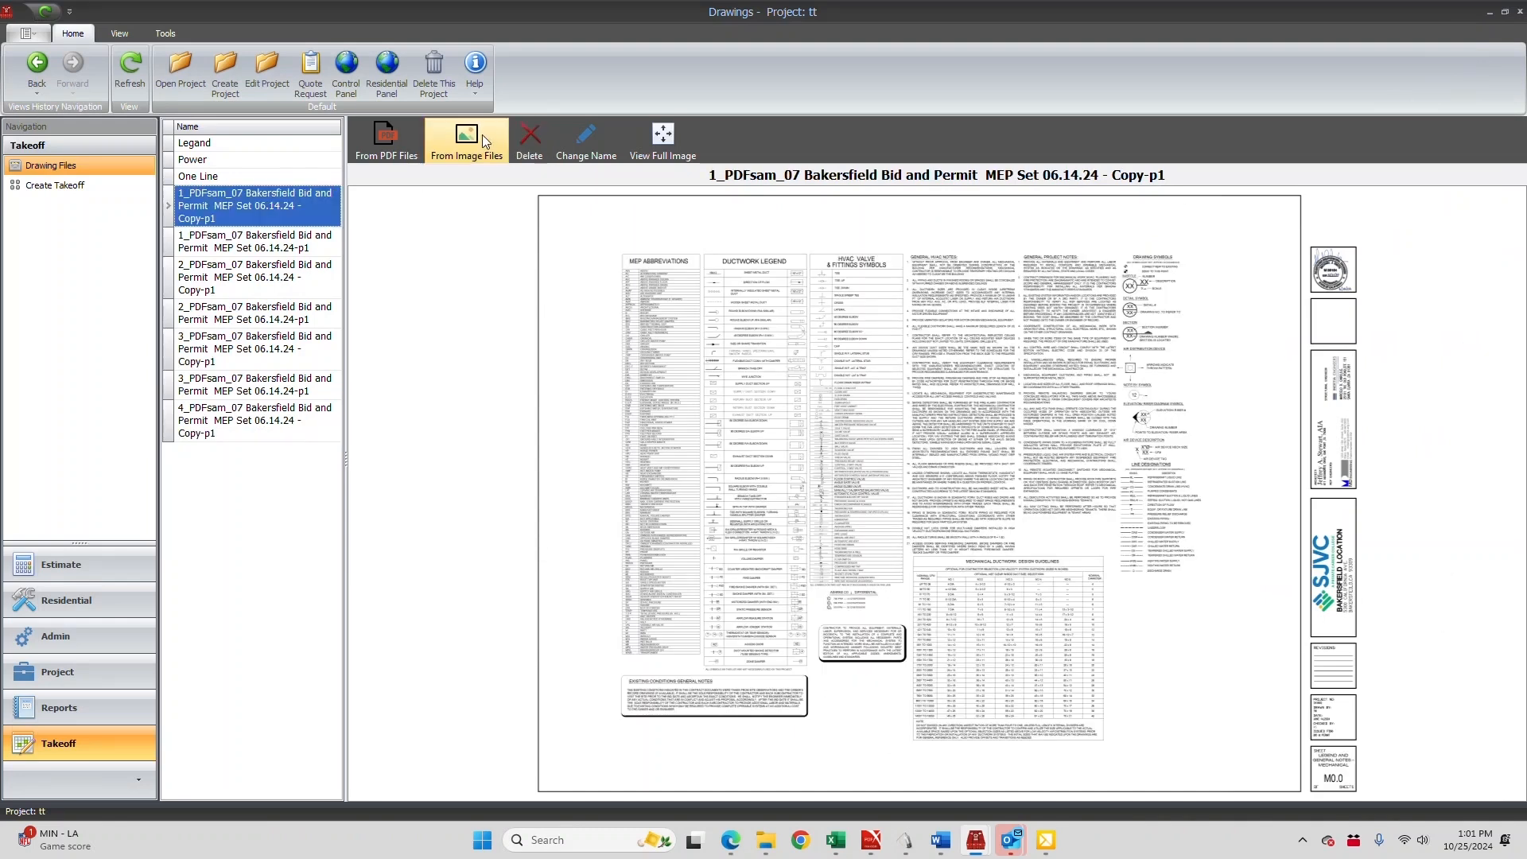
left_click(586, 137)
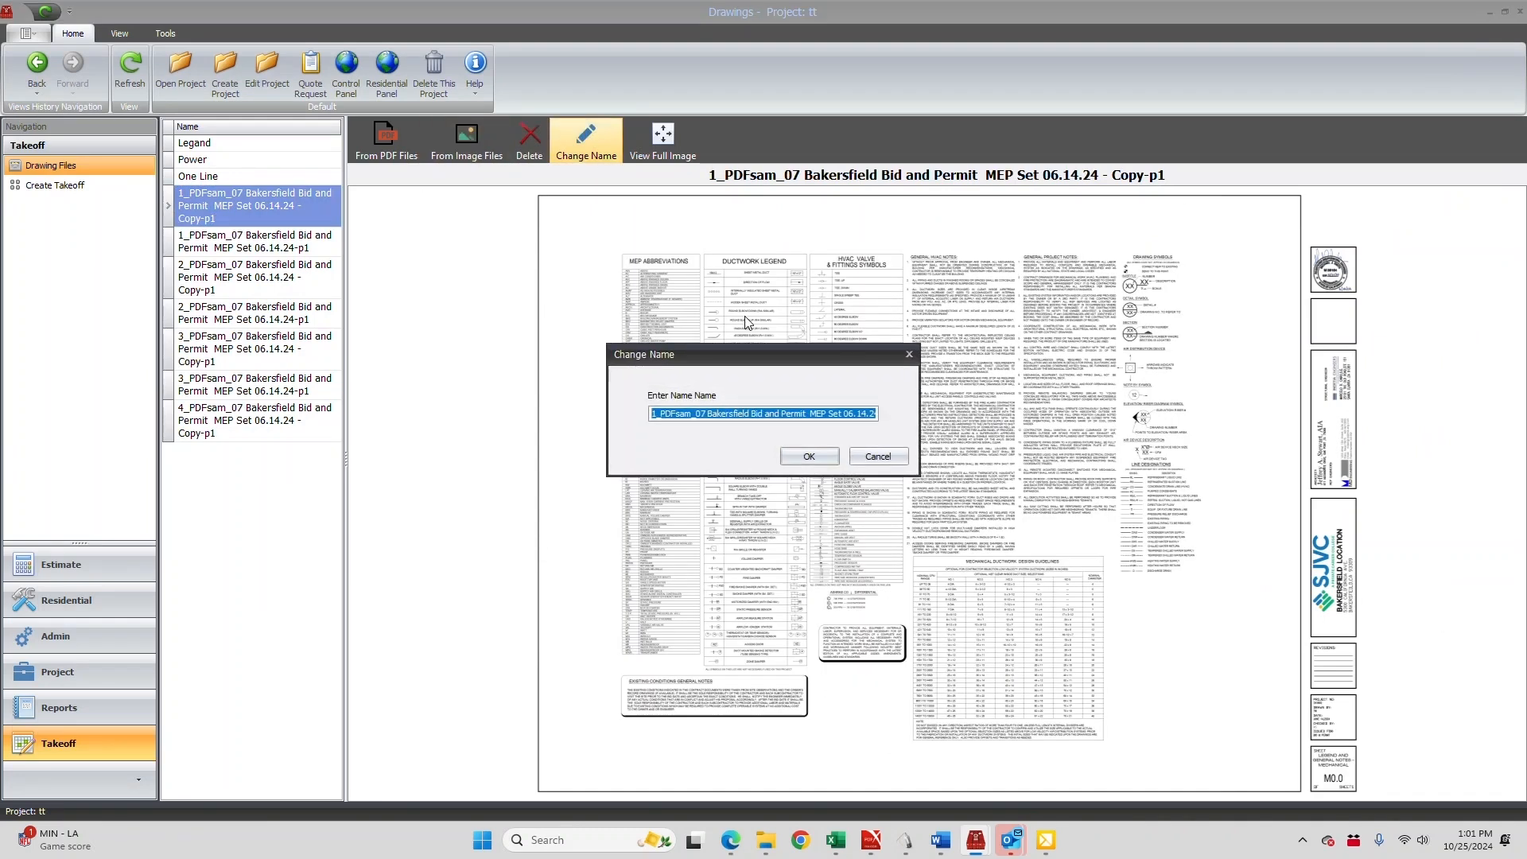
left_click(807, 459)
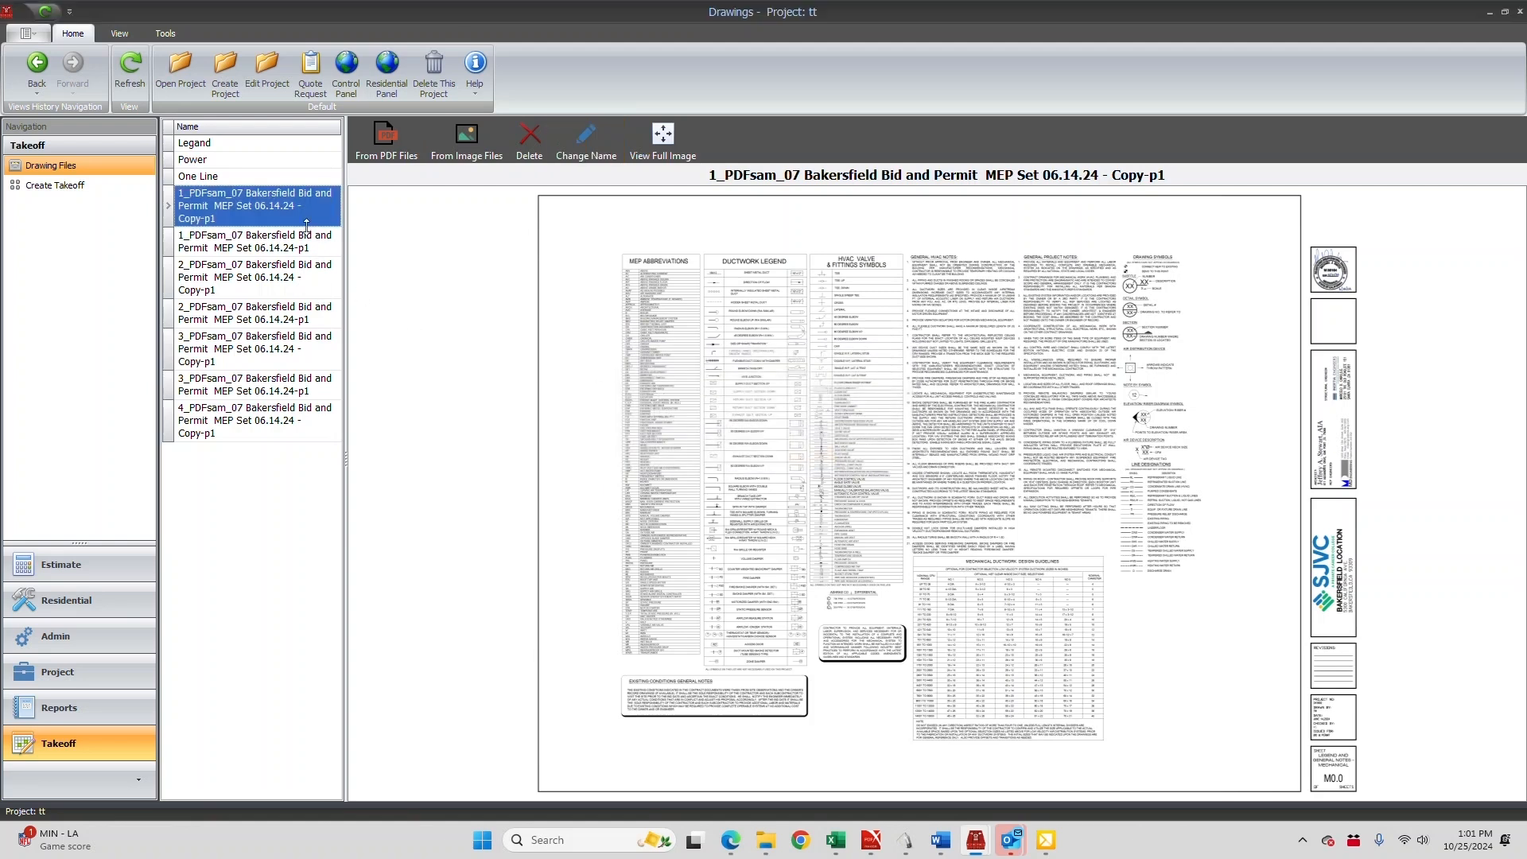
left_click(588, 138)
key("BackSpace")
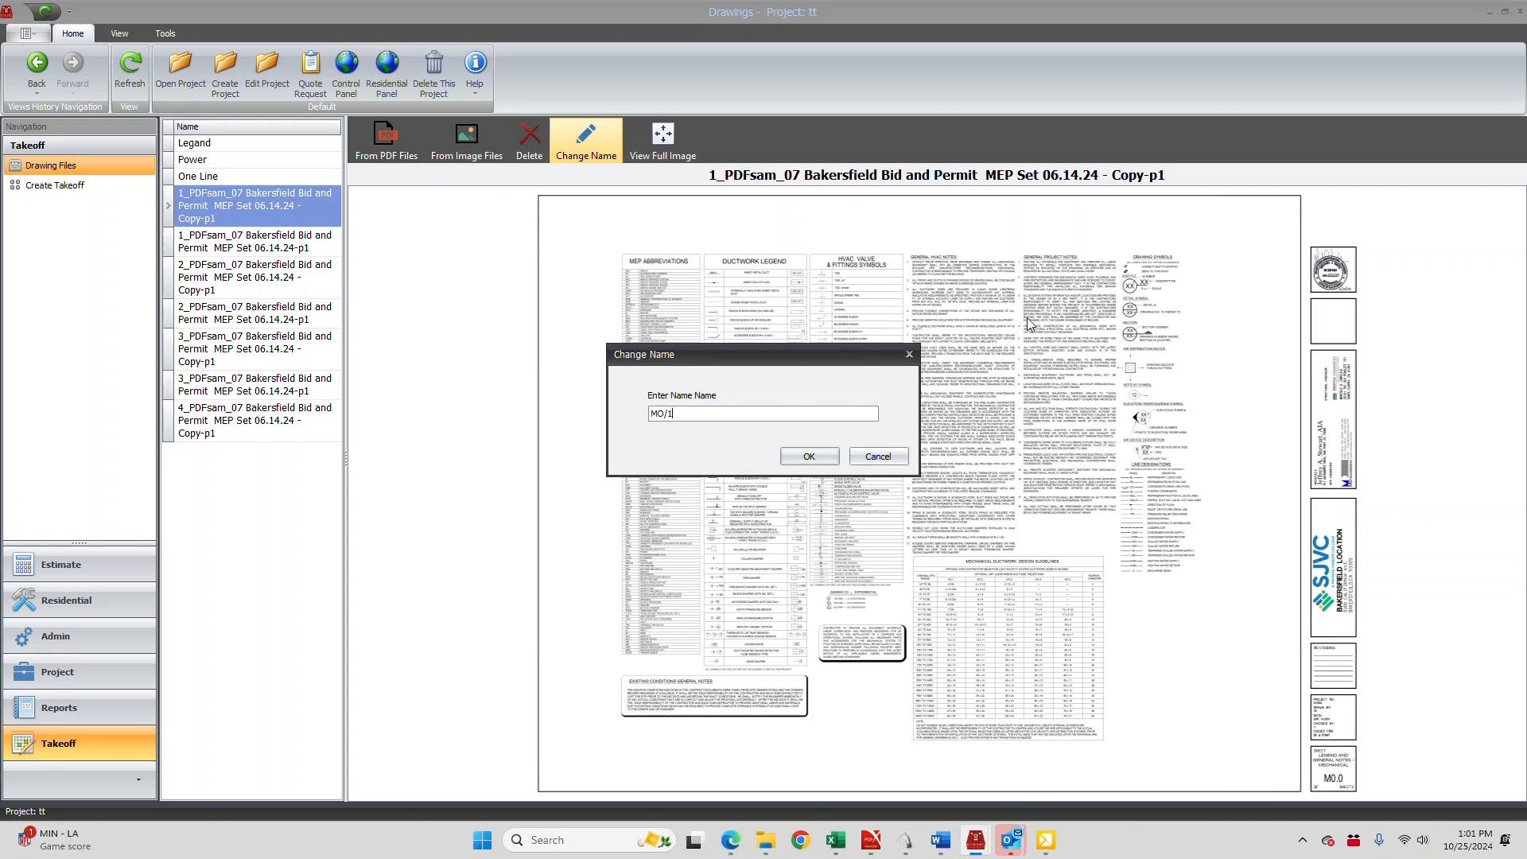
type(".1")
left_click(809, 456)
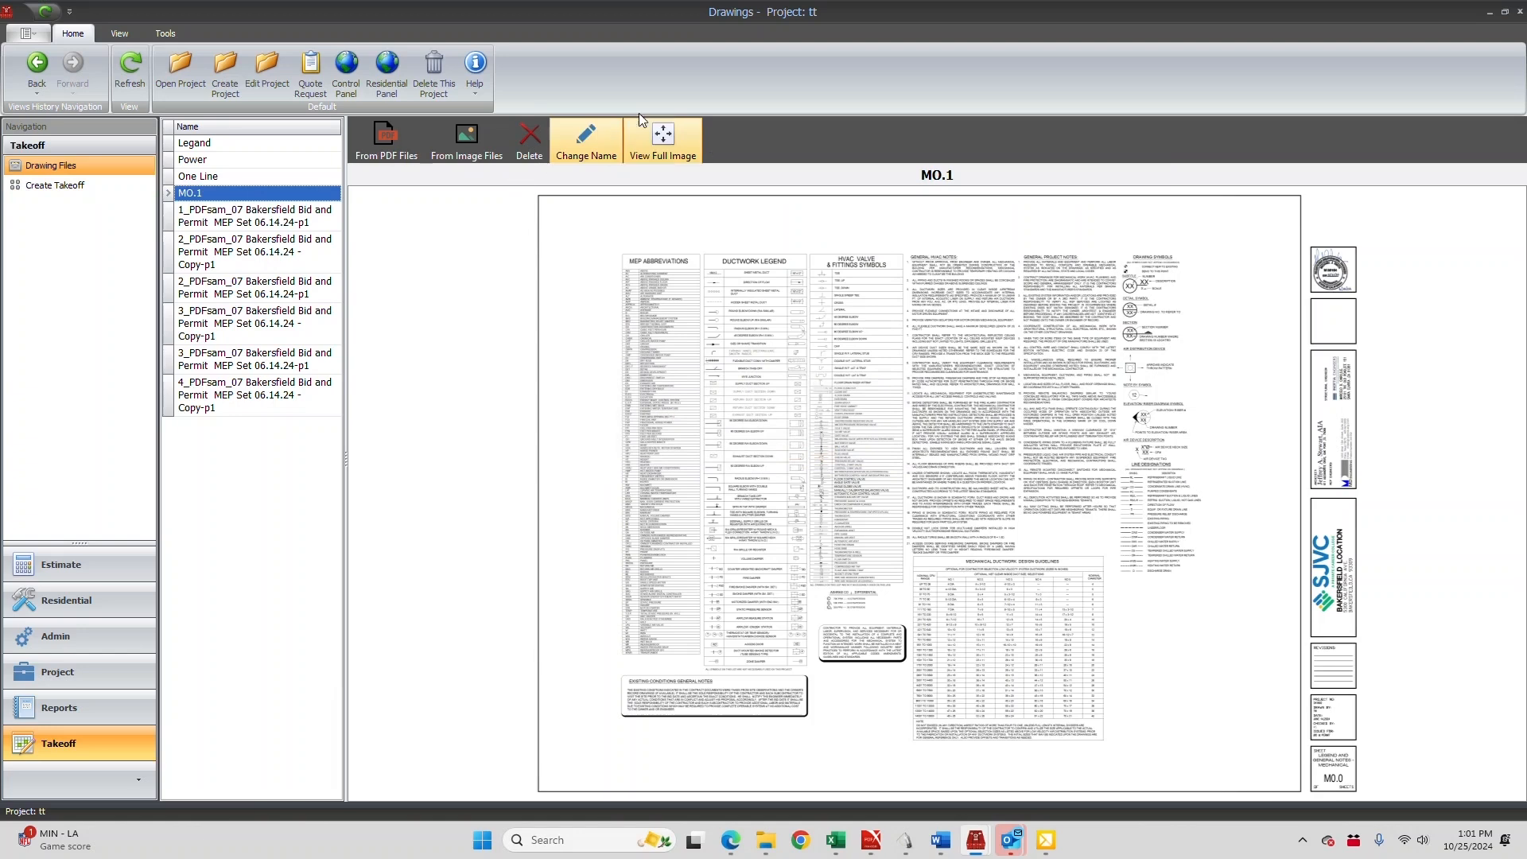
Import all pages of the Lighting%20Plan[1] - Copy file from the Desktop folder as a single PDF
left_click(387, 138)
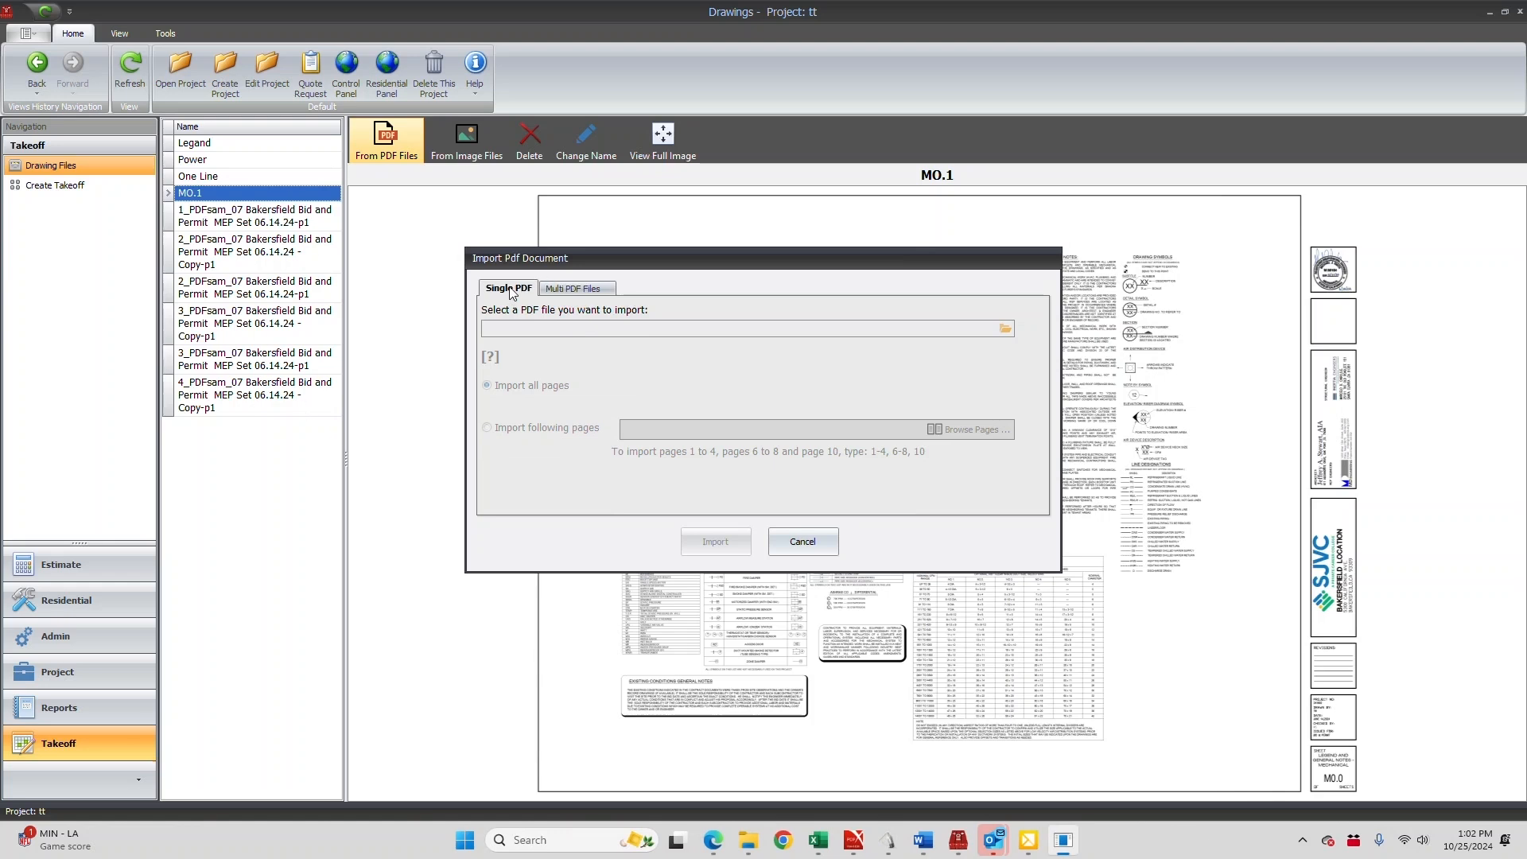
left_click(1006, 327)
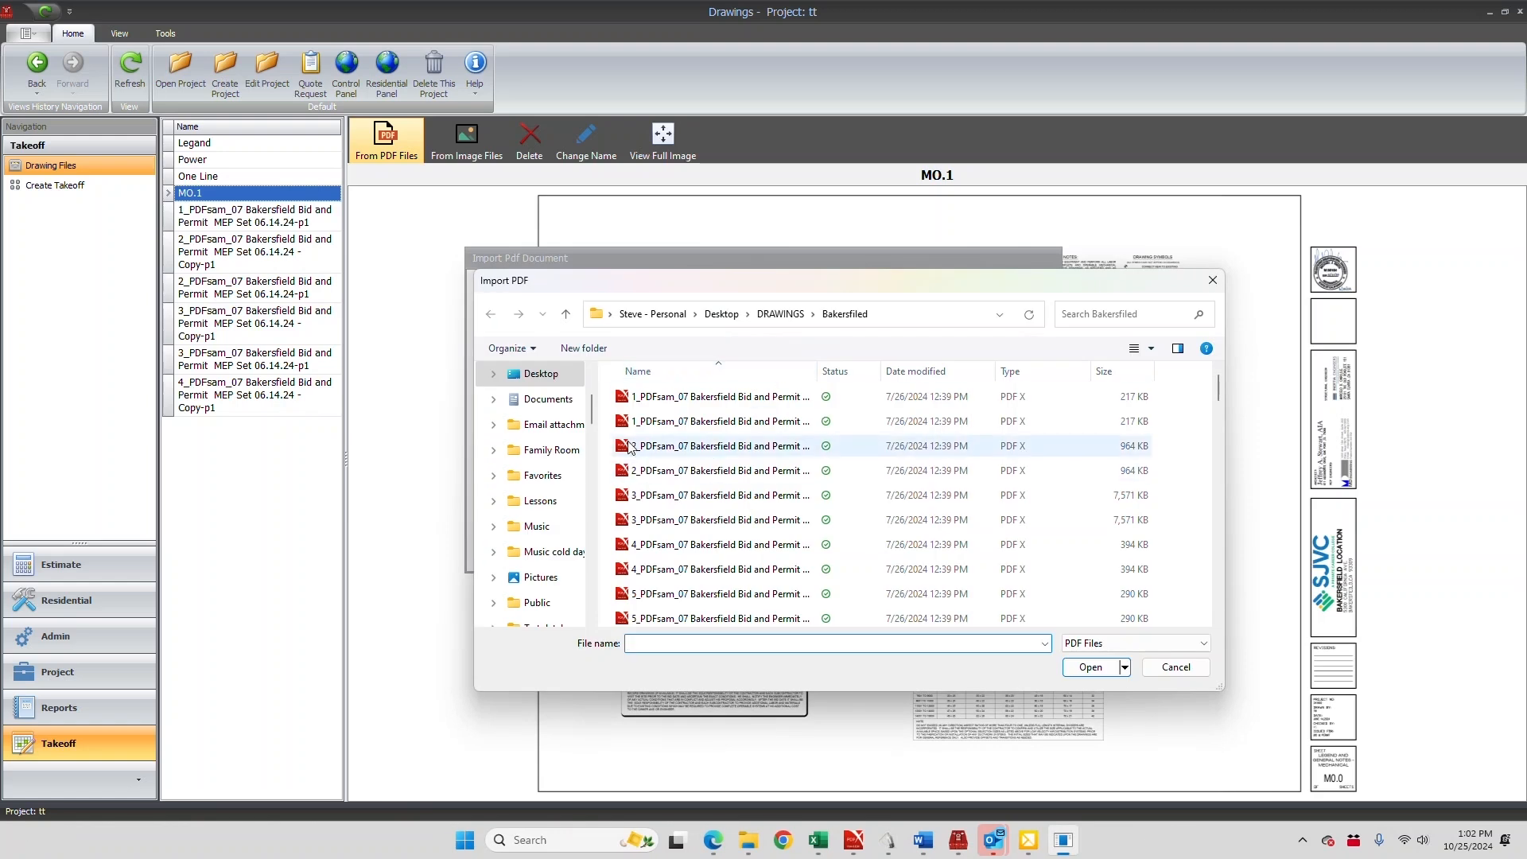
left_click(535, 382)
scroll(726, 446, "down", 6)
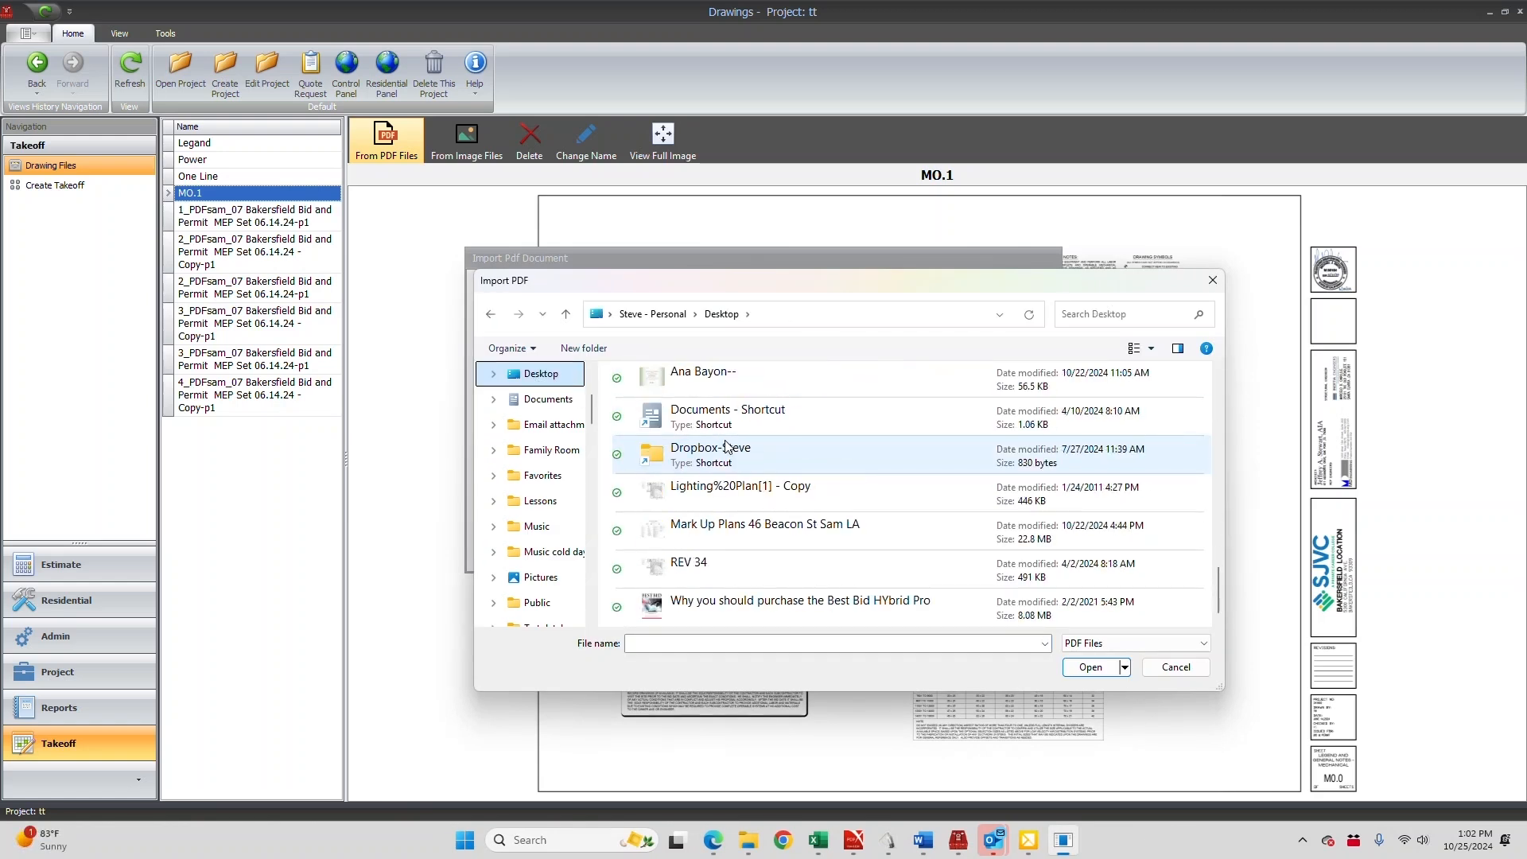
left_click(706, 495)
left_click(1084, 668)
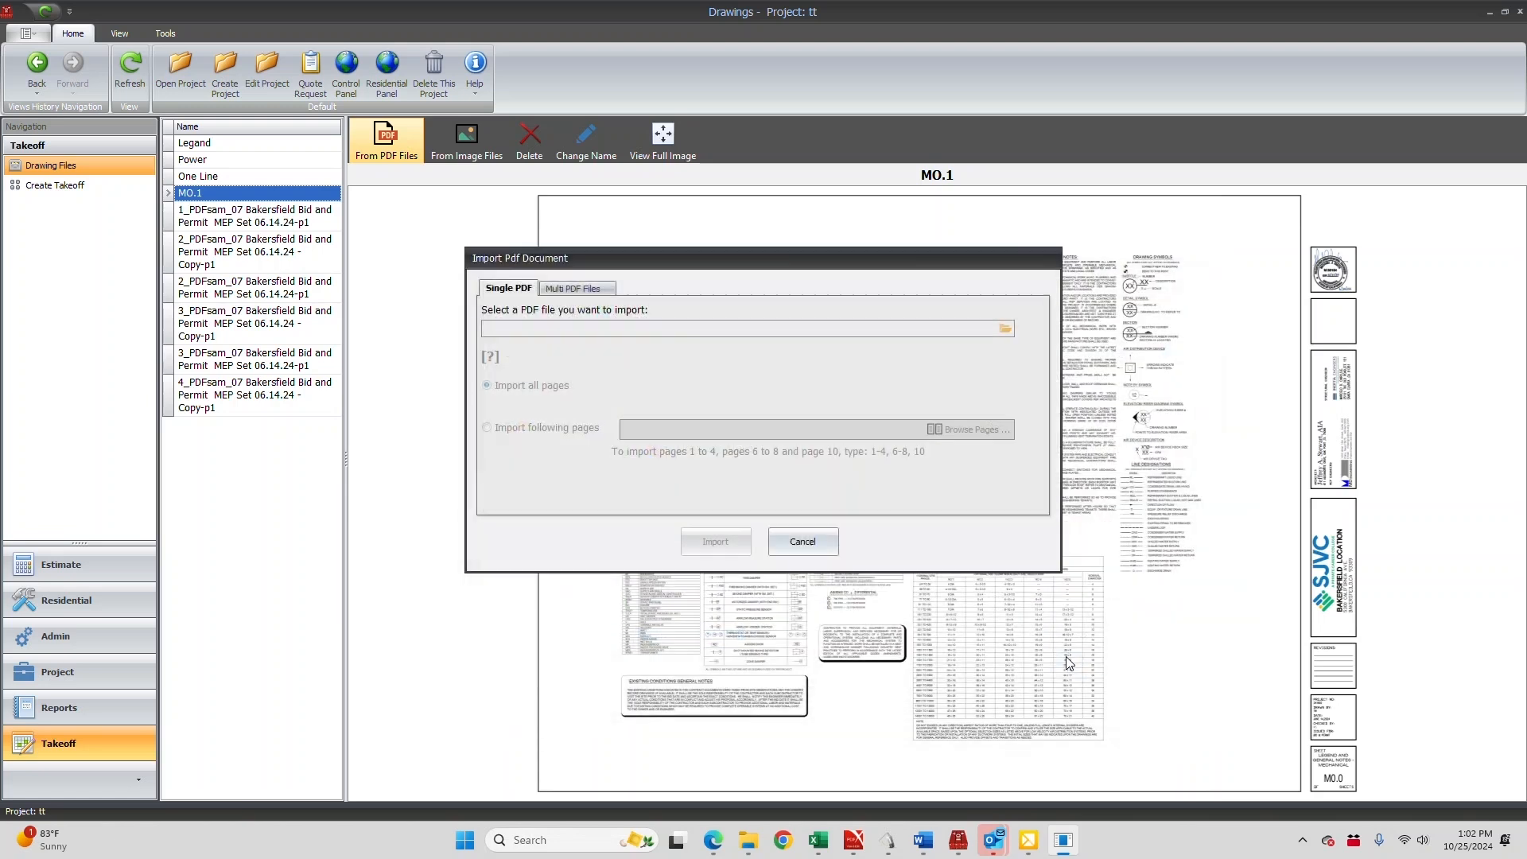
left_click(716, 544)
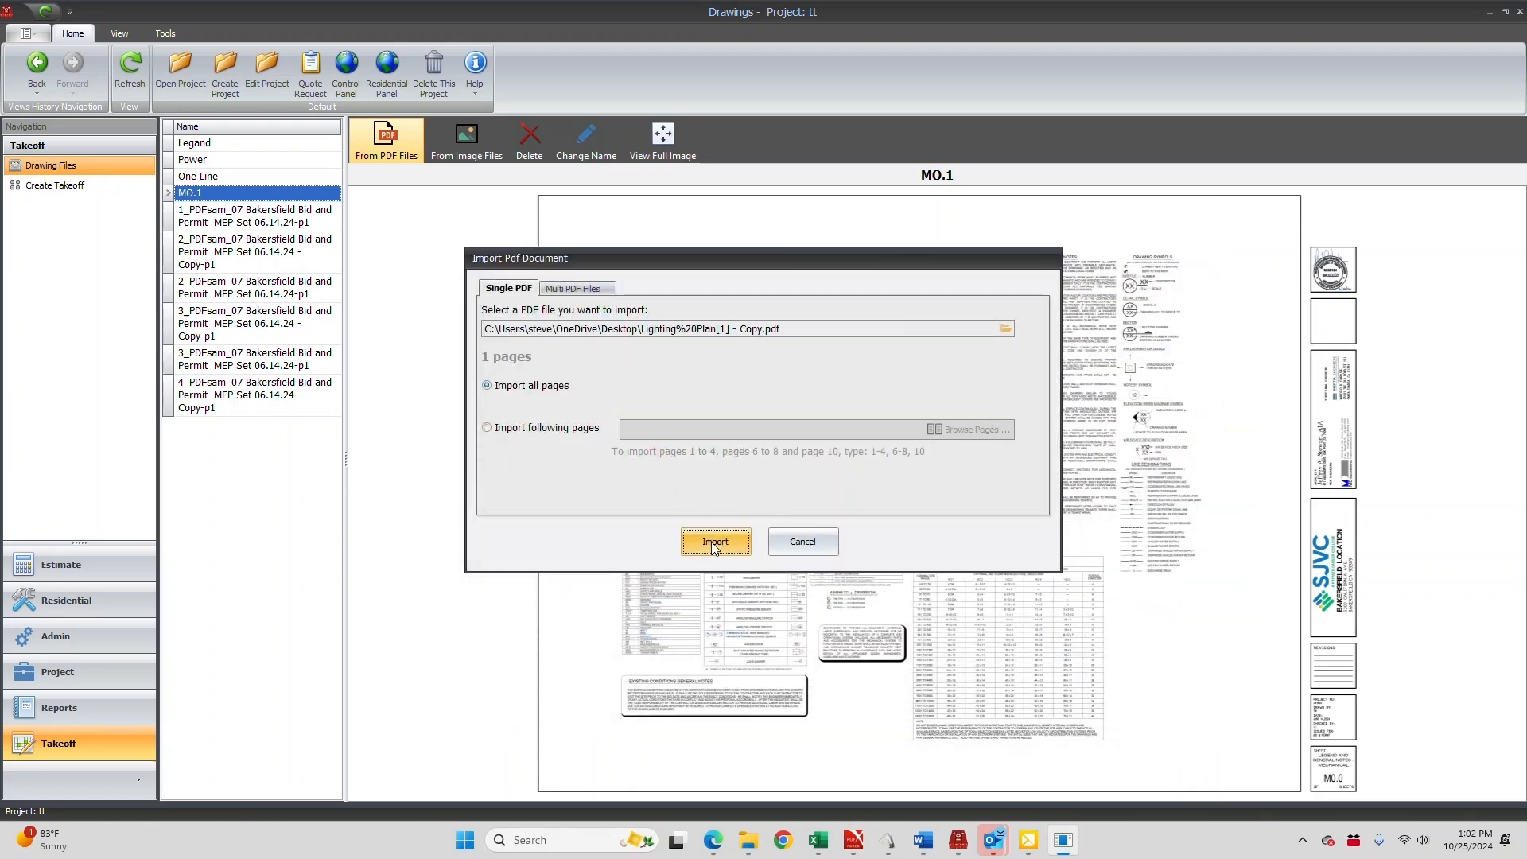
left_click(721, 448)
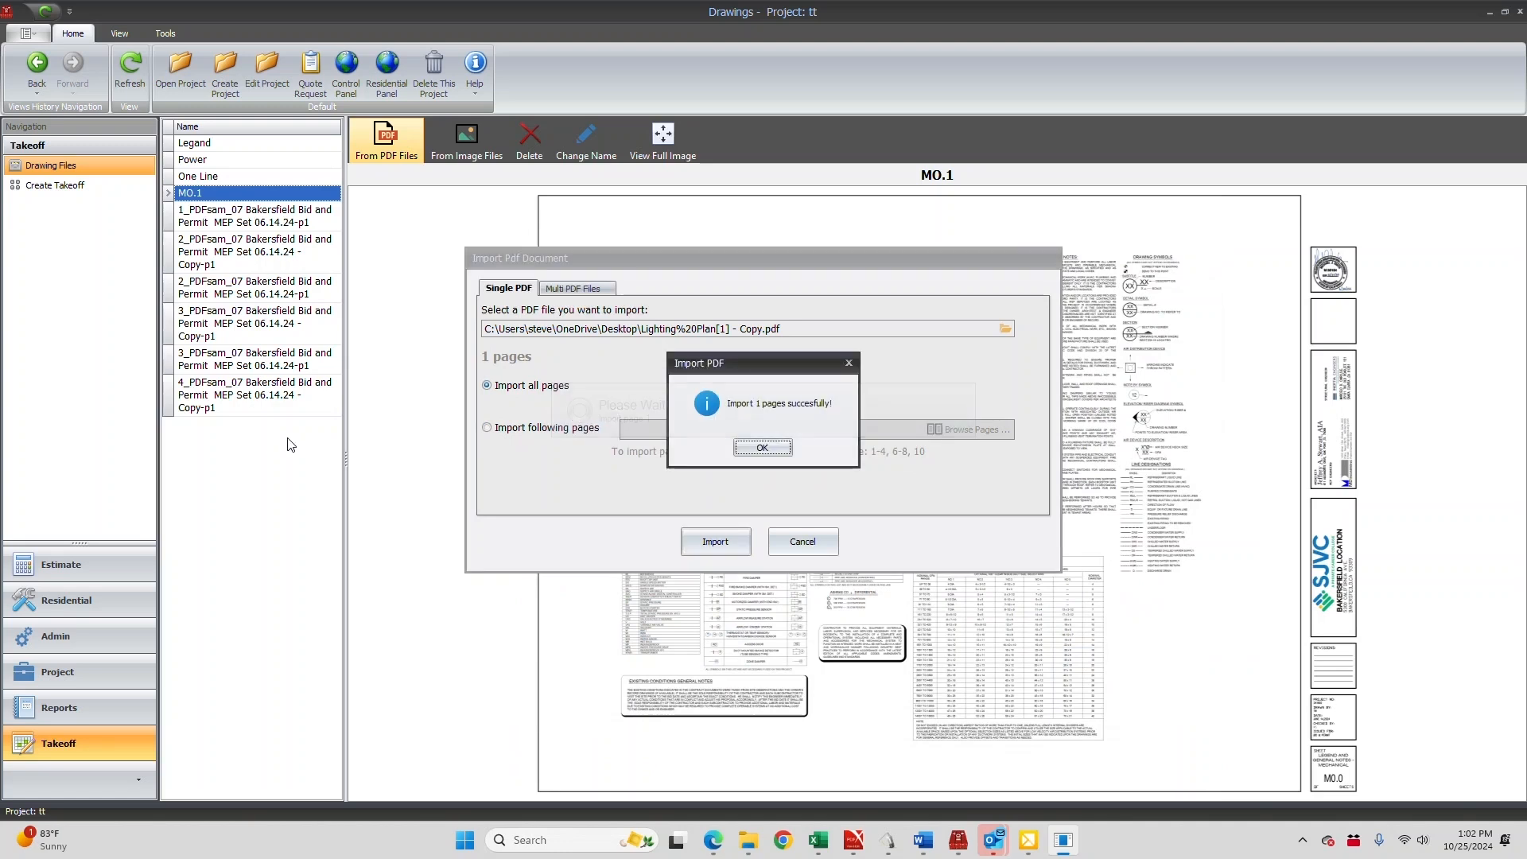
left_click(762, 449)
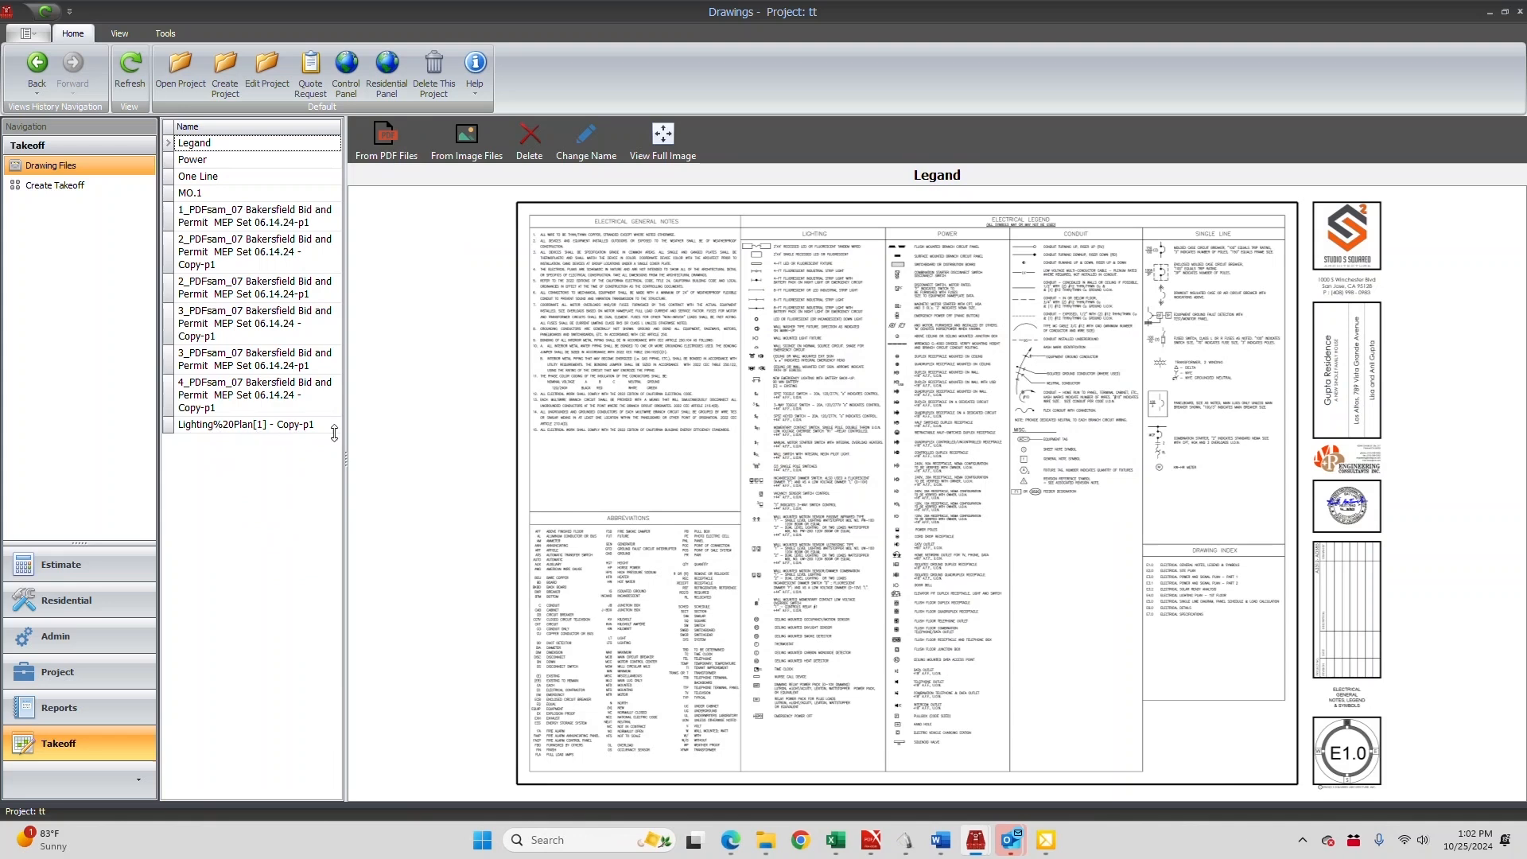
Examine the Legand drawing's lighting and power symbols, and the imported lighting plan's wall types, lighting schedule and rooms up close
left_click(667, 491)
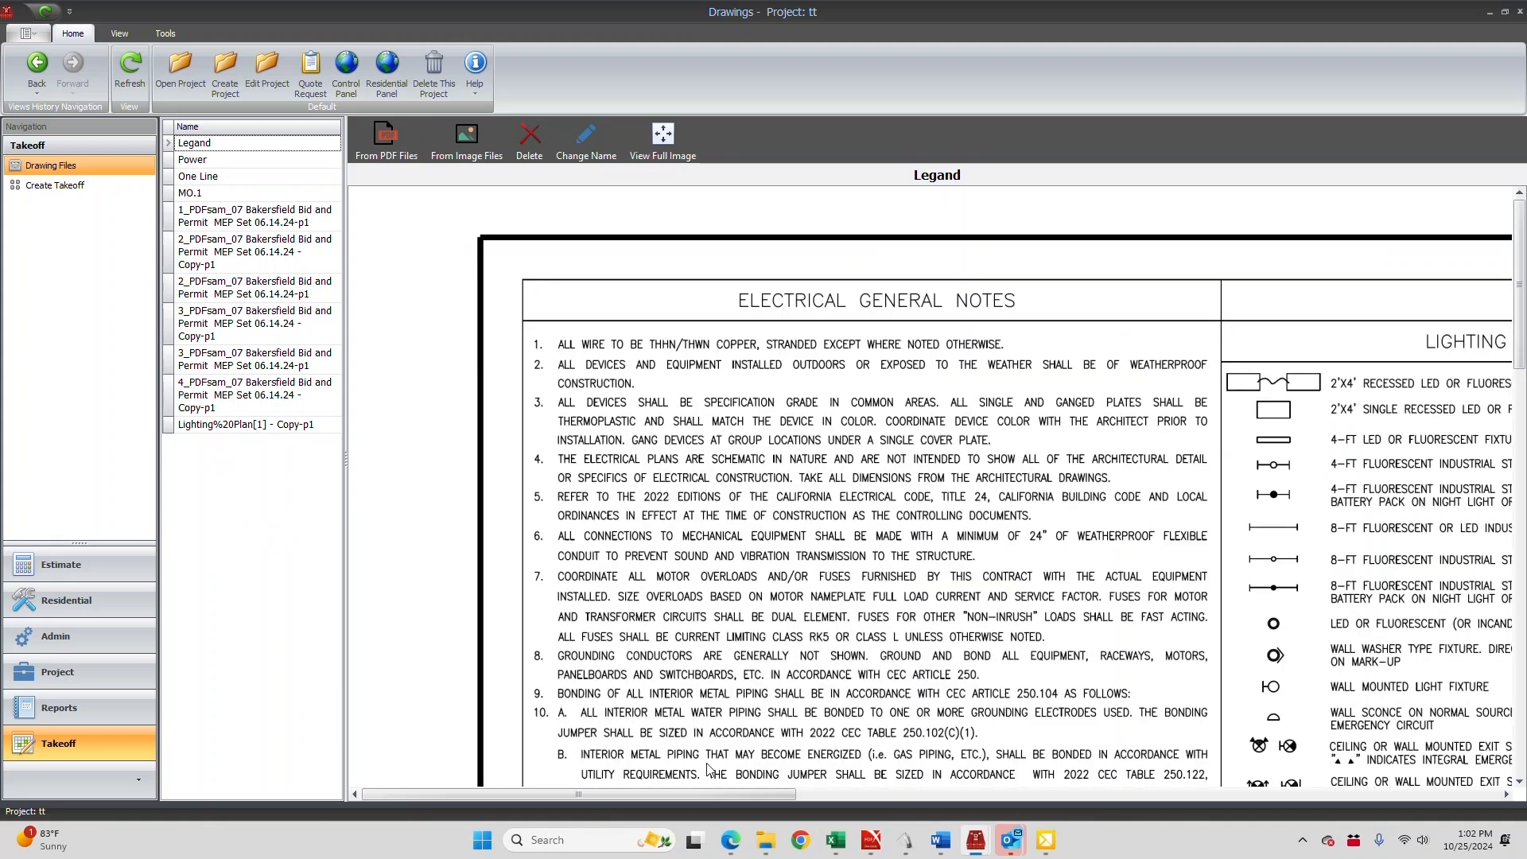
left_click_drag(697, 791, 977, 789)
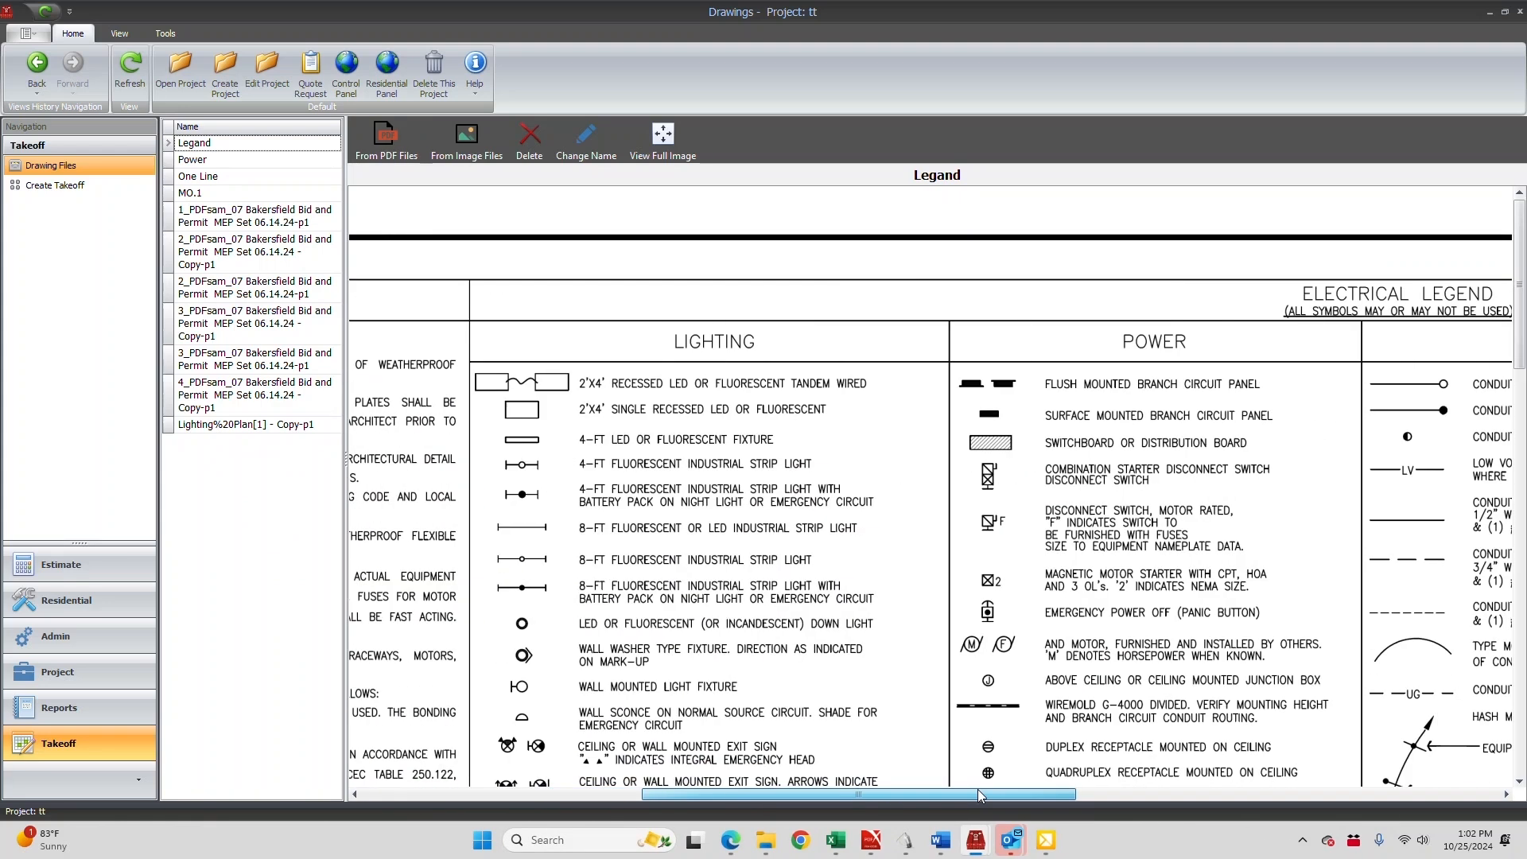
left_click(202, 430)
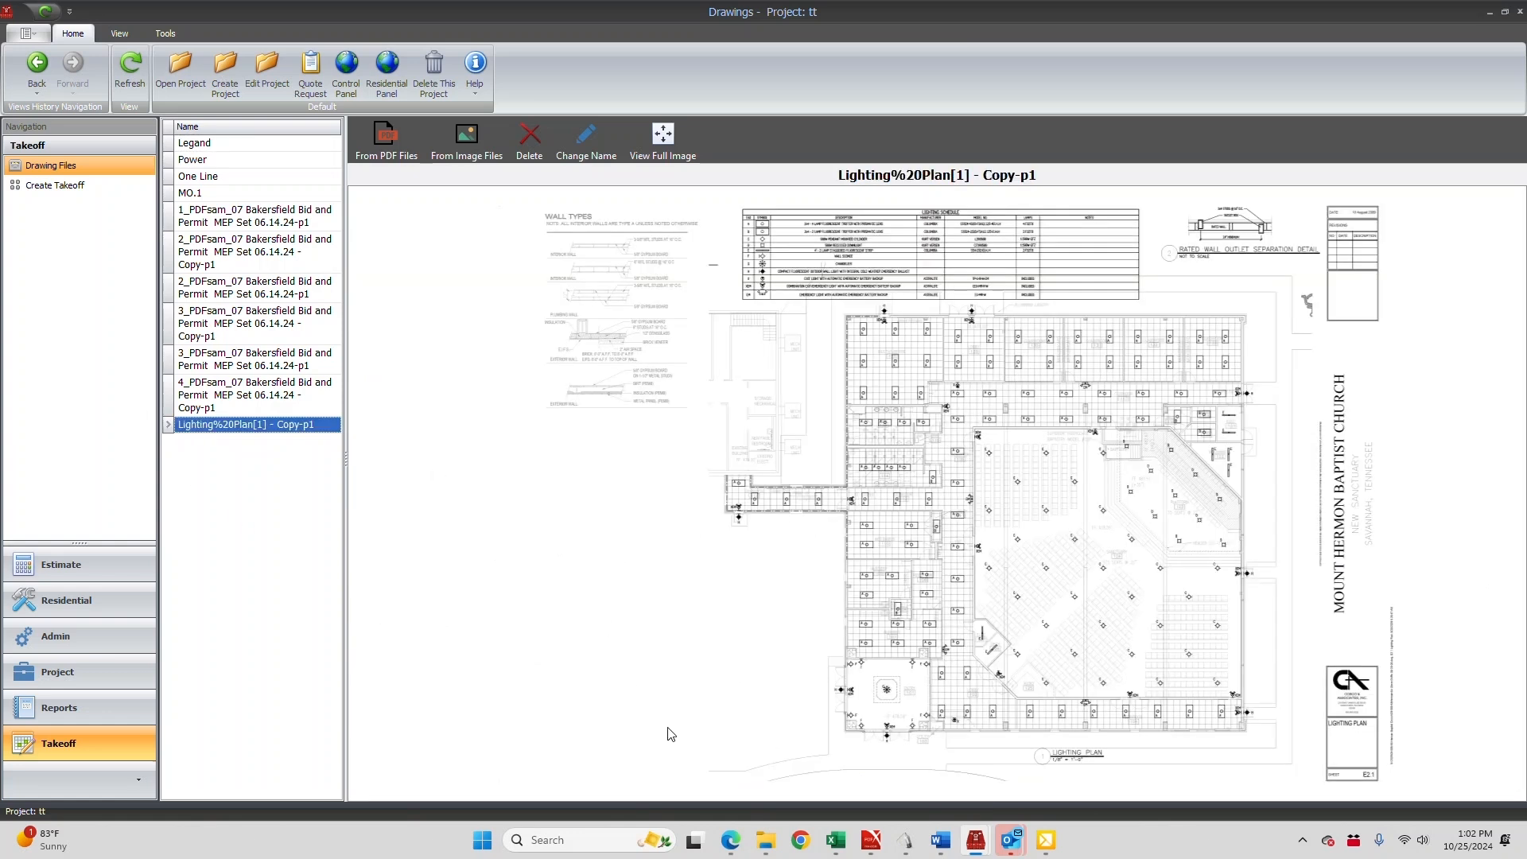
left_click(737, 452)
scroll(732, 447, "up", 2)
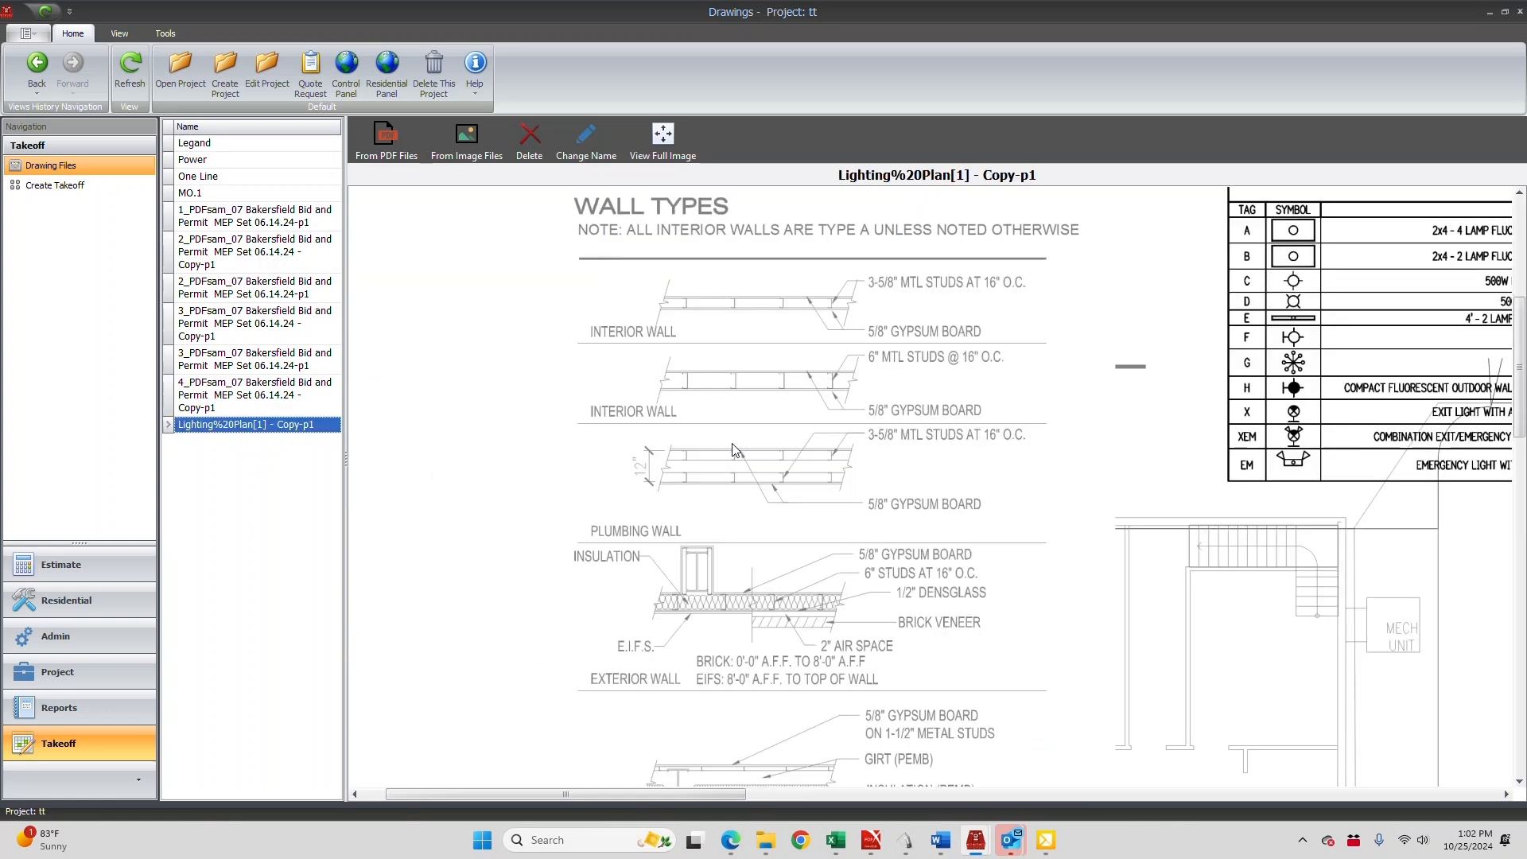
left_click_drag(665, 792, 1066, 816)
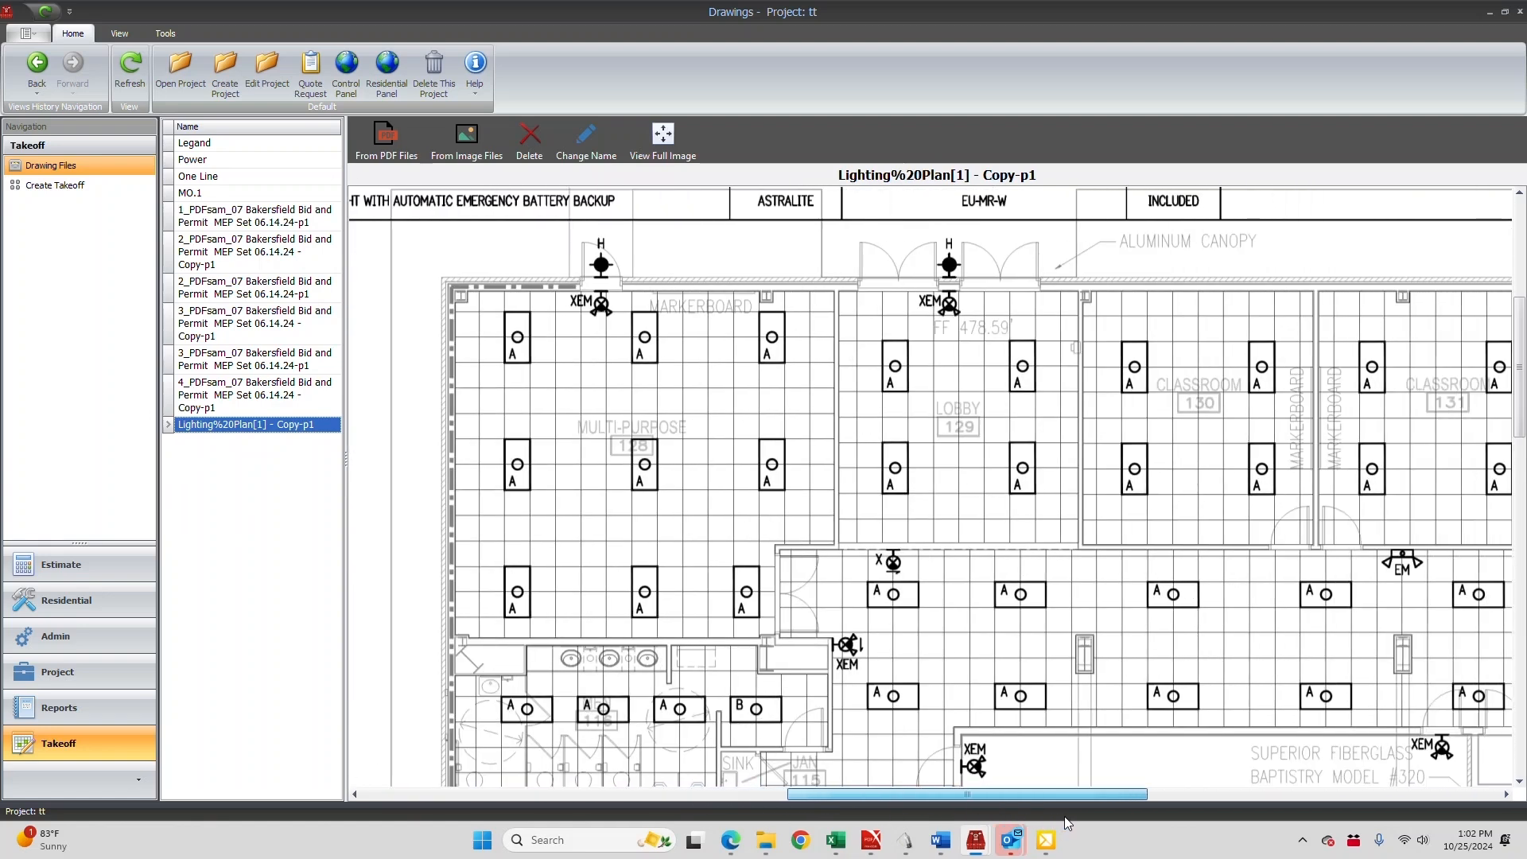
scroll(813, 556, "down", 5)
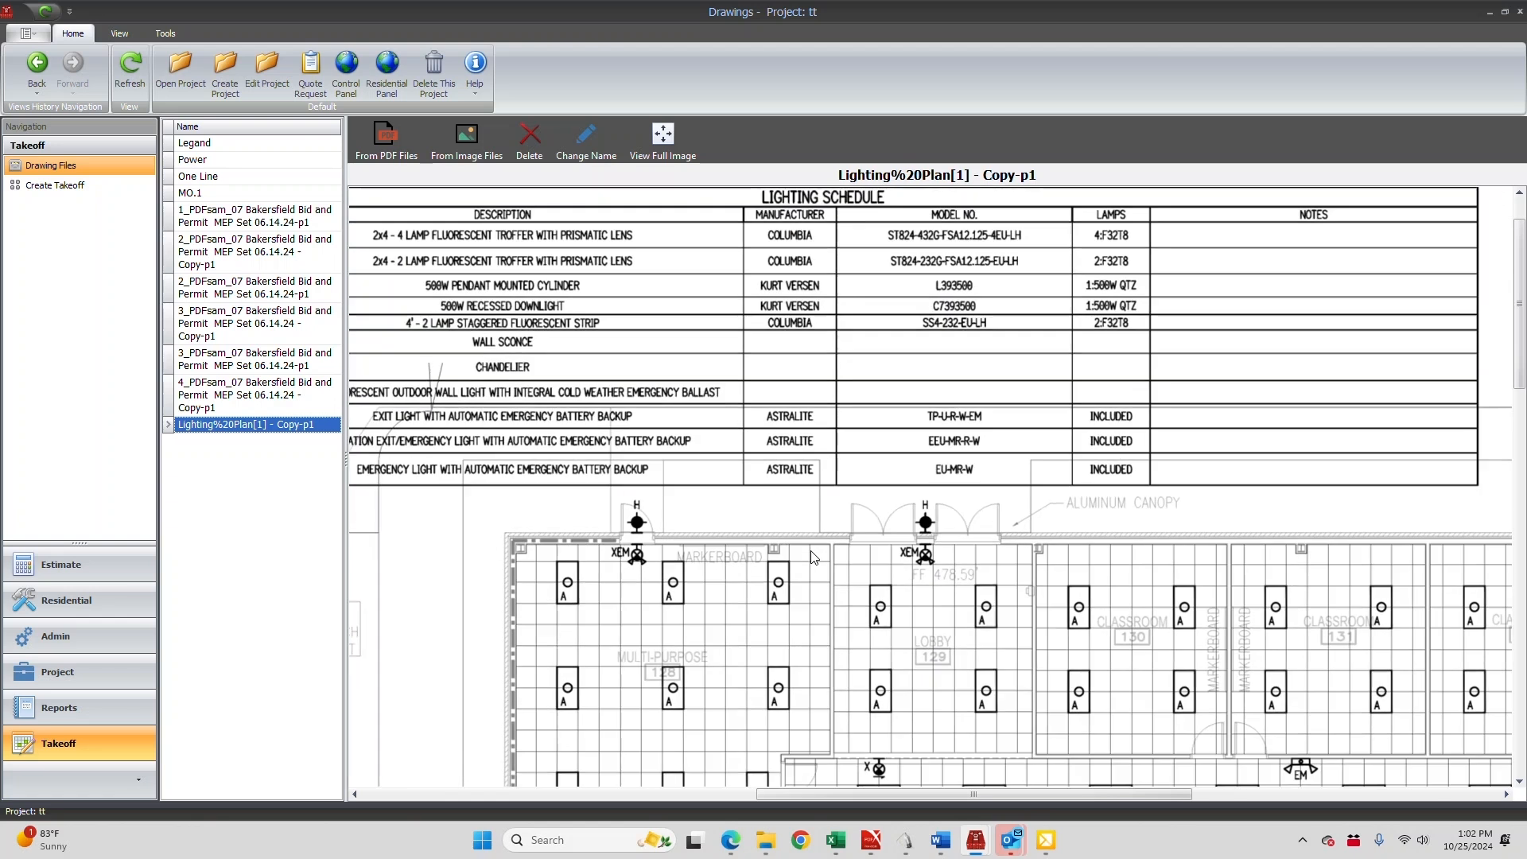
scroll(808, 564, "up", 4)
scroll(809, 564, "up", 3)
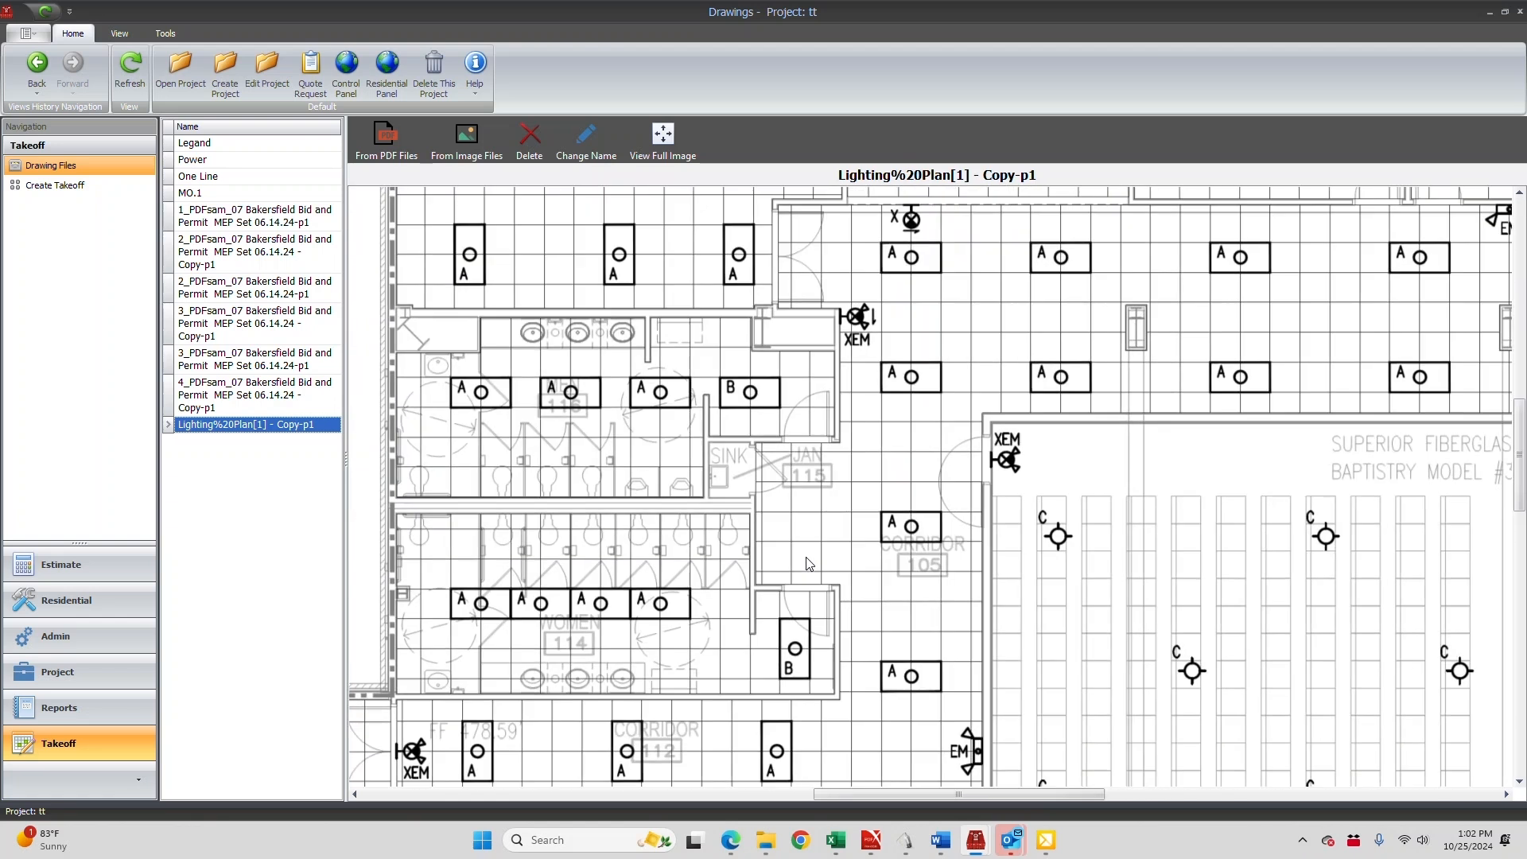
scroll(811, 561, "down", 5)
scroll(811, 562, "down", 3)
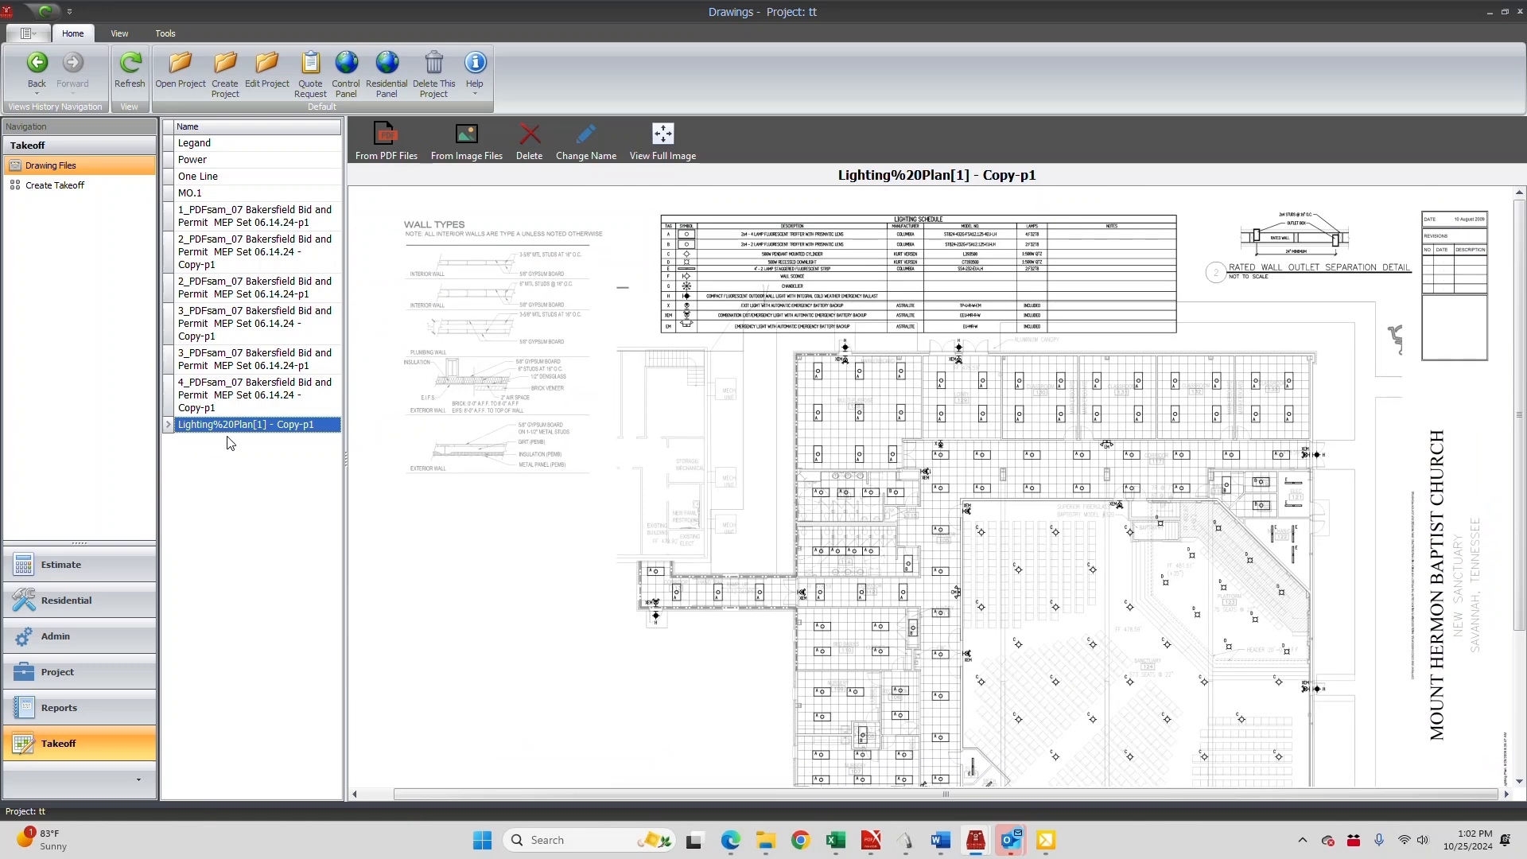
Create a new takeoff named tt and load the Lighting%20Plan[1] - Copy-p1 drawing into it
left_click(38, 191)
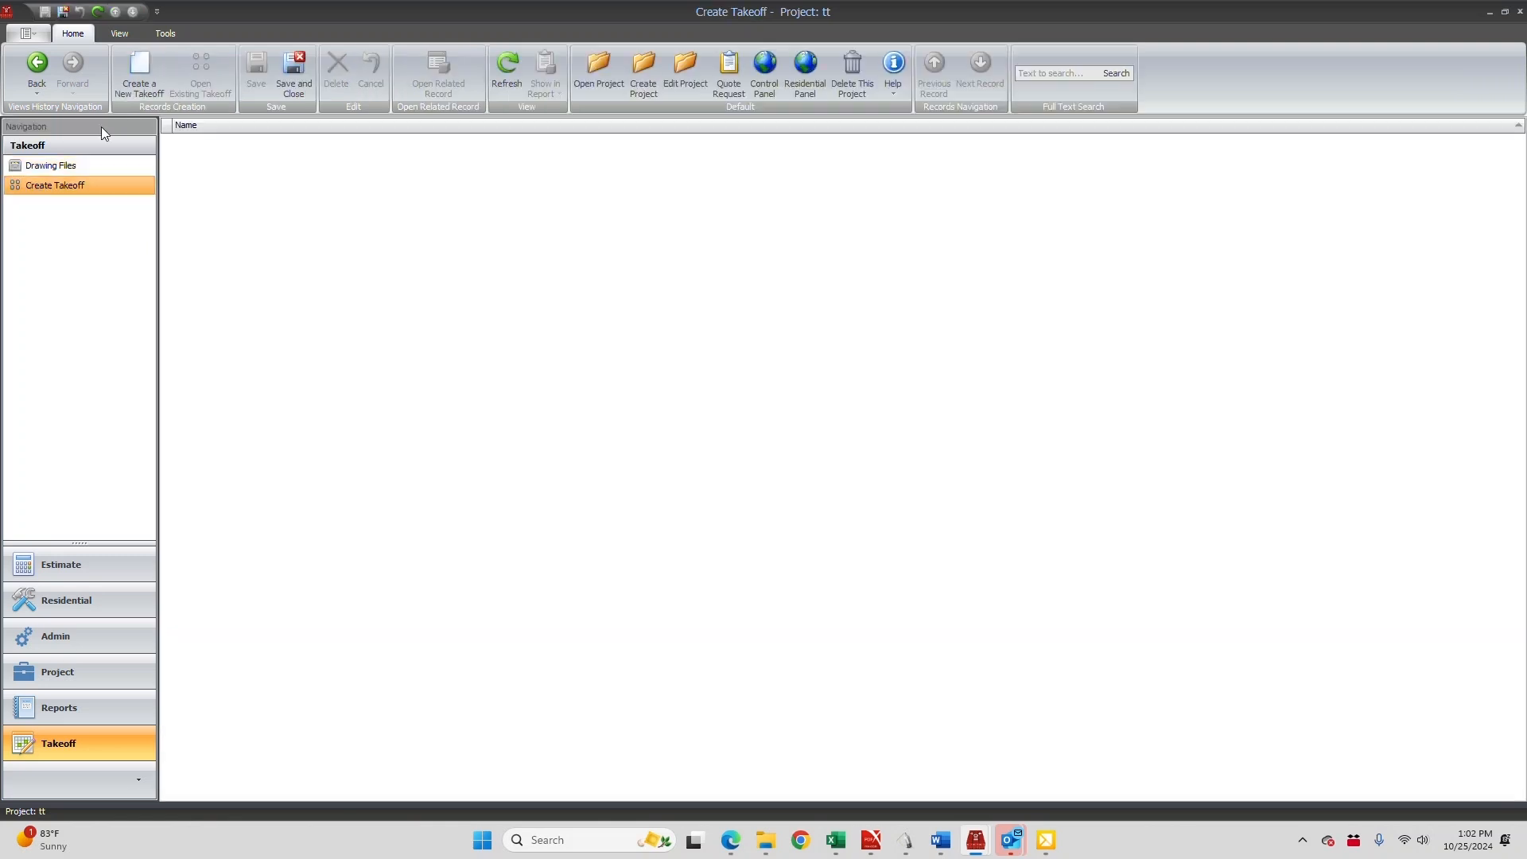
left_click(139, 66)
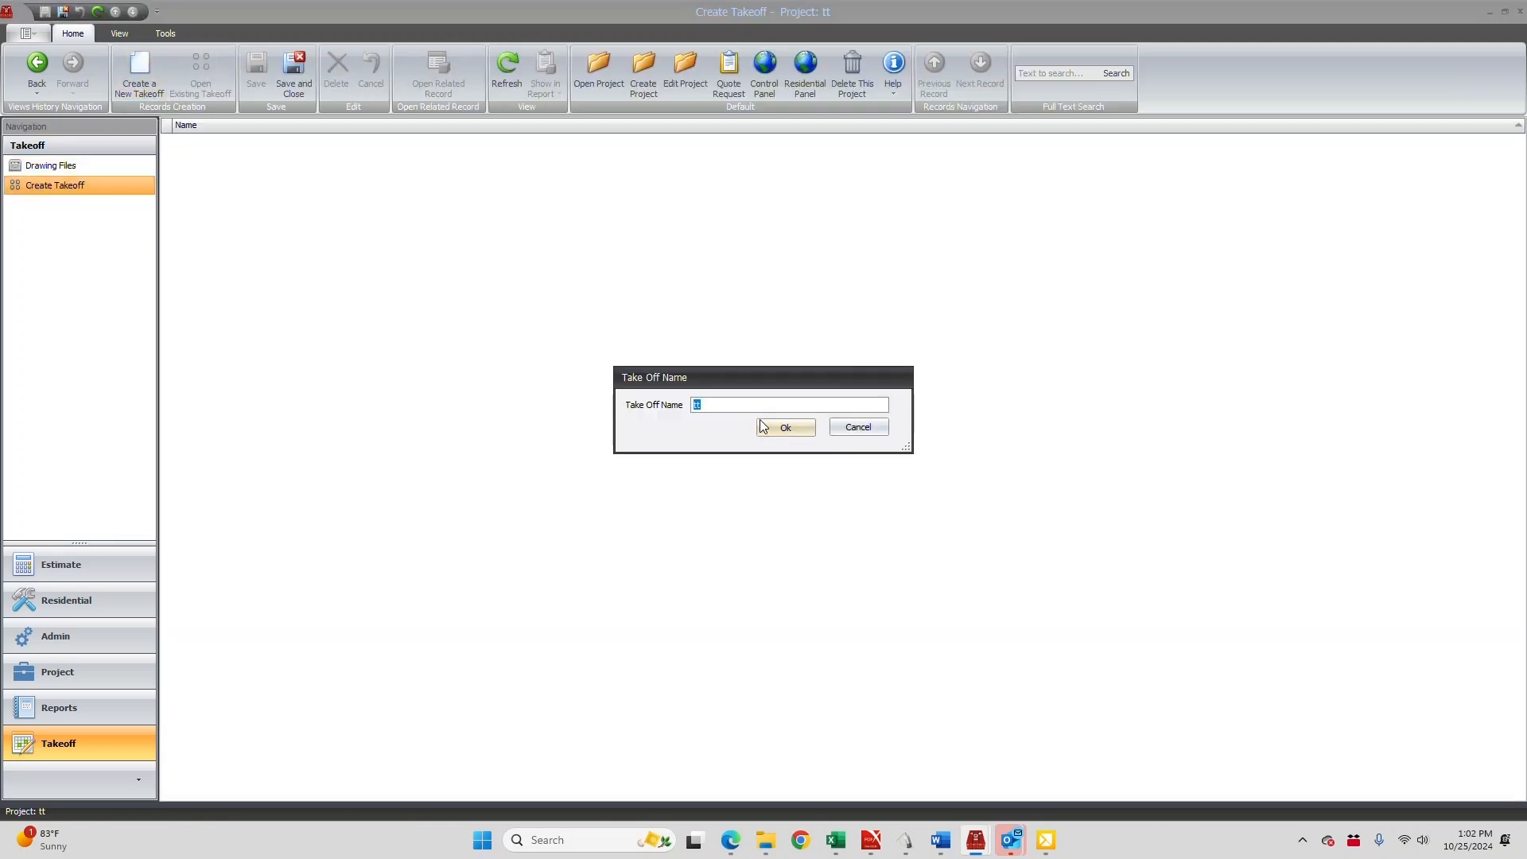
left_click(788, 428)
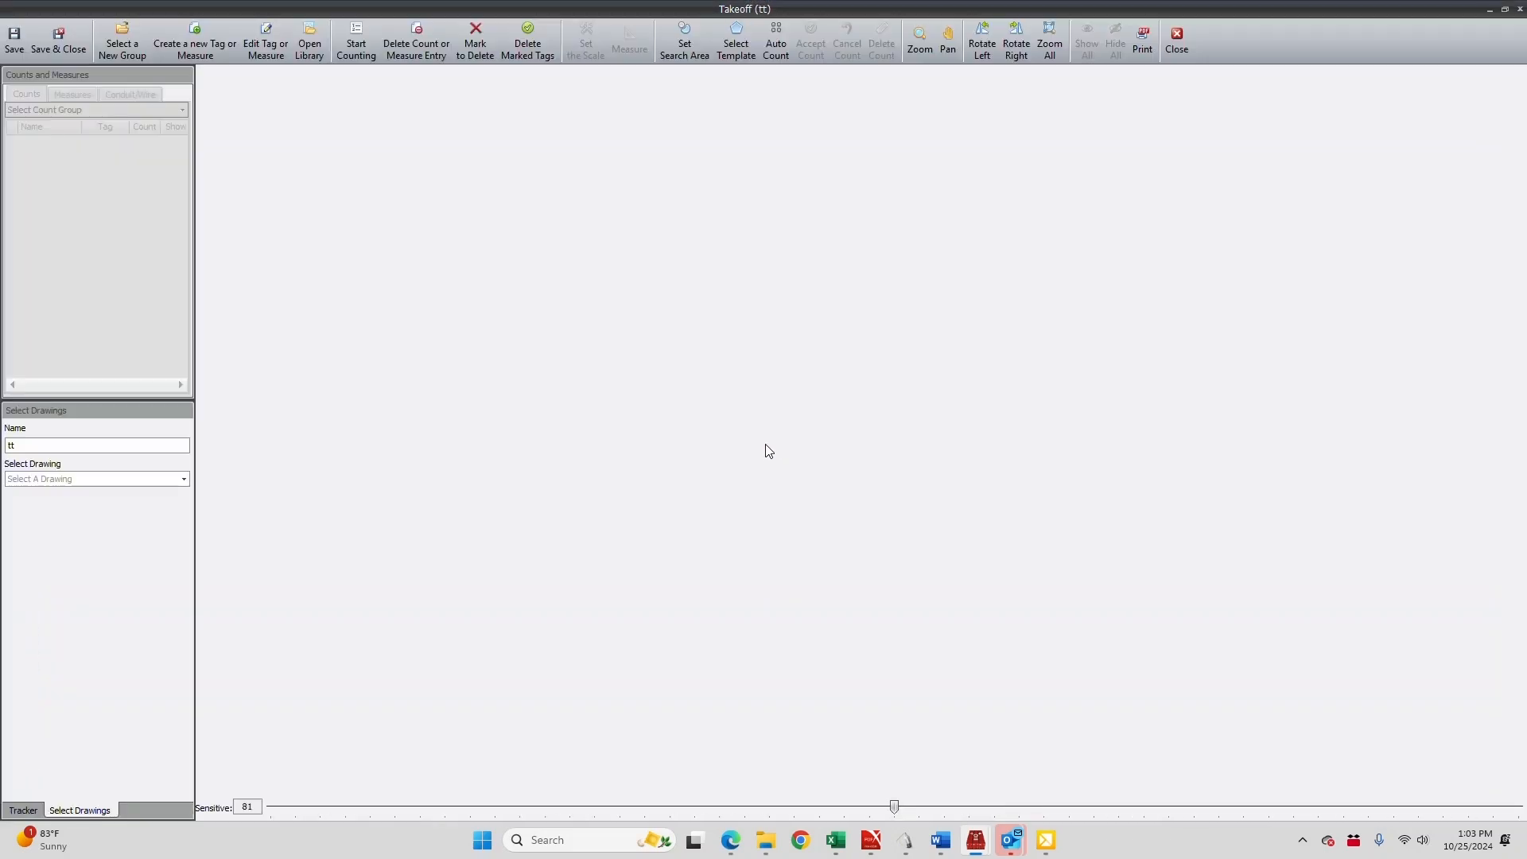
left_click(184, 478)
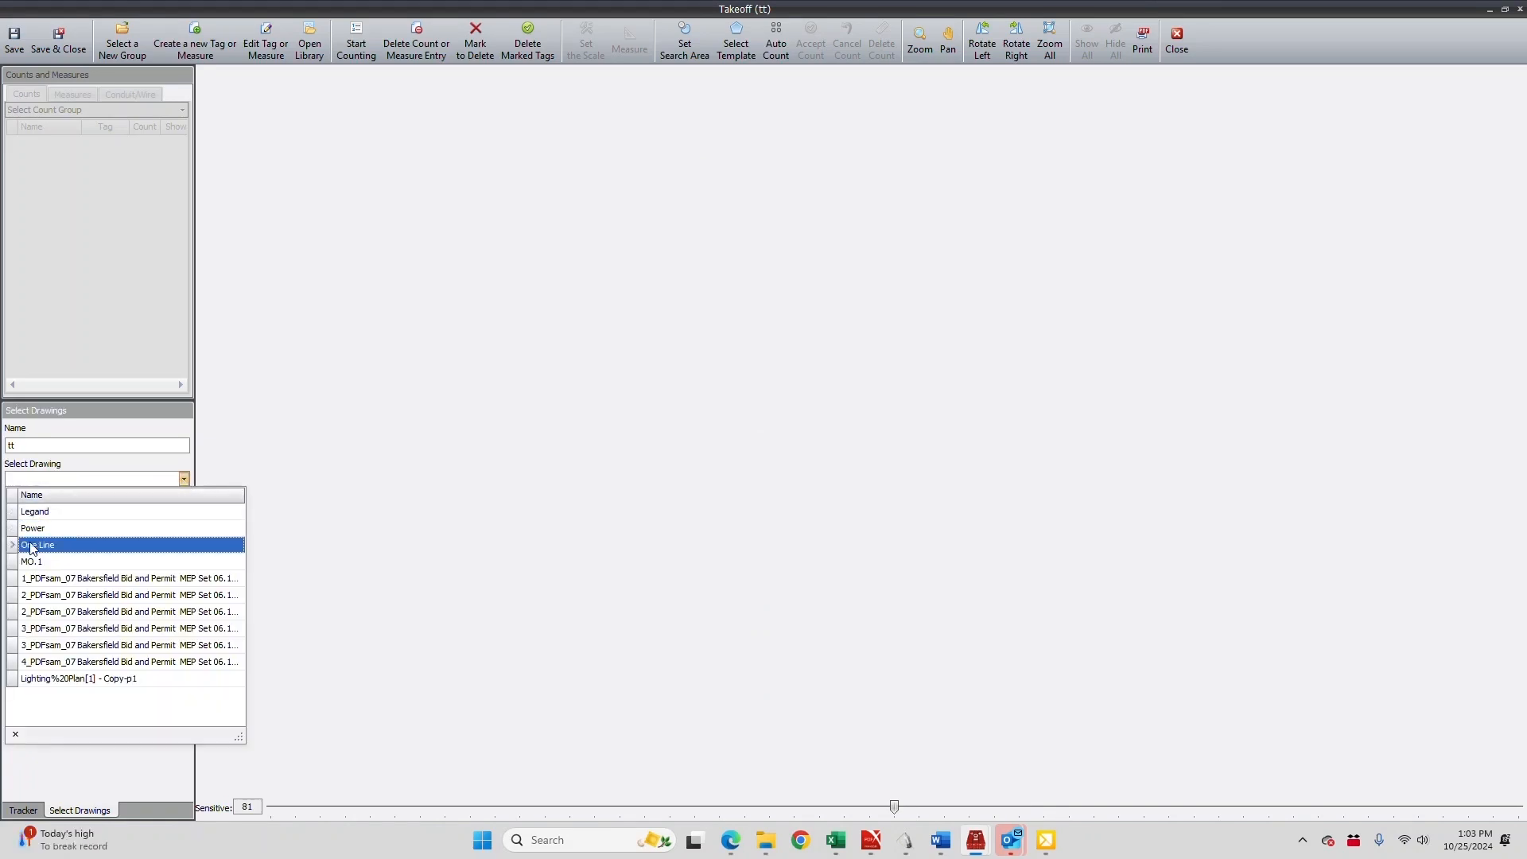
left_click(64, 680)
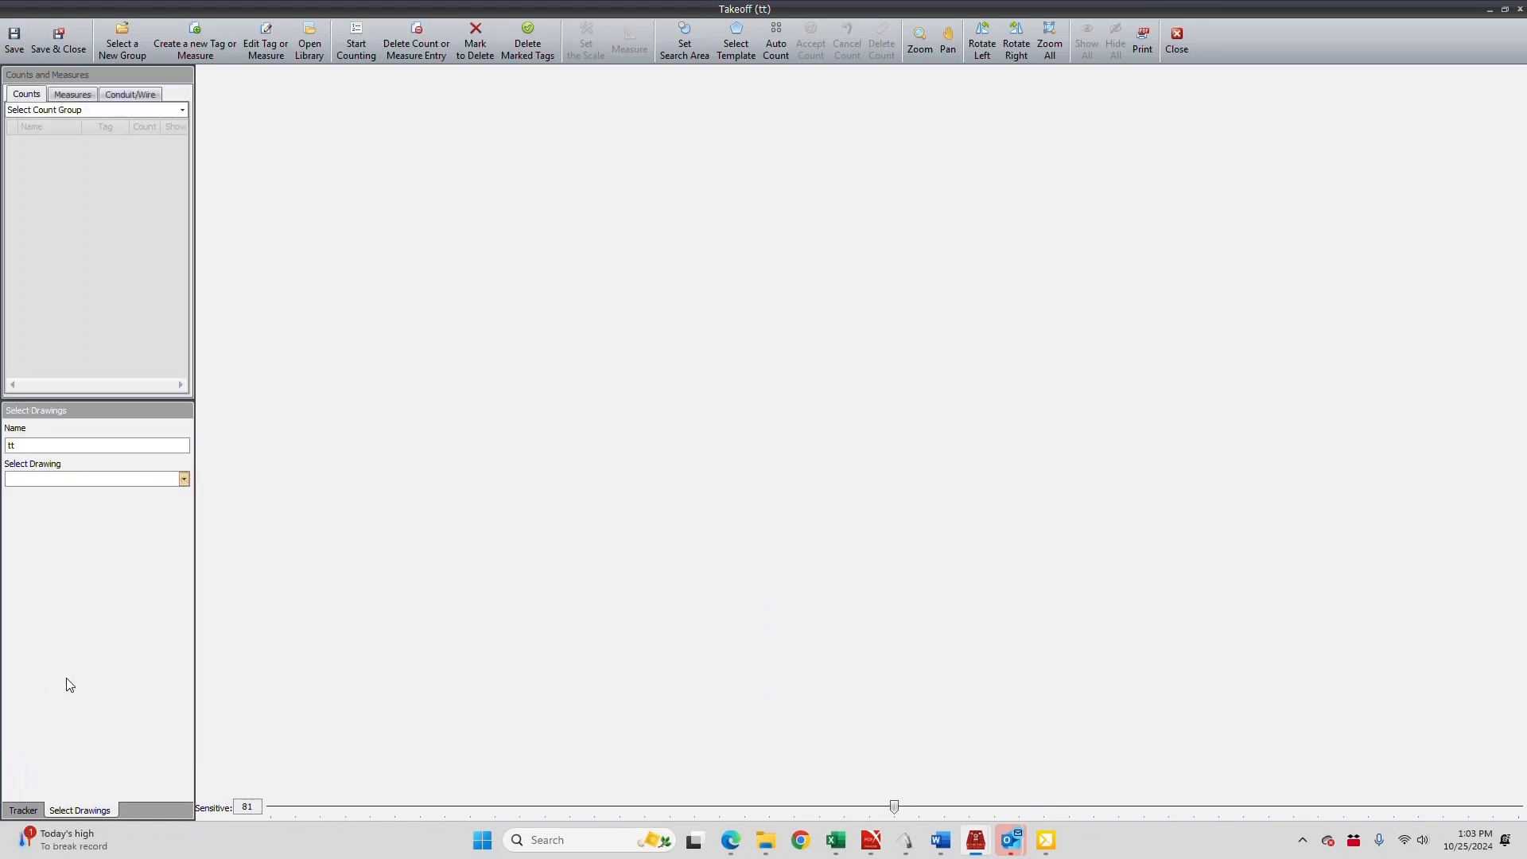
Examine the lighting schedule, the fixtures in the multi-purpose, lobby and classroom areas, and the wall types in the takeoff drawing
left_click_drag(458, 793, 960, 804)
scroll(833, 597, "down", 2)
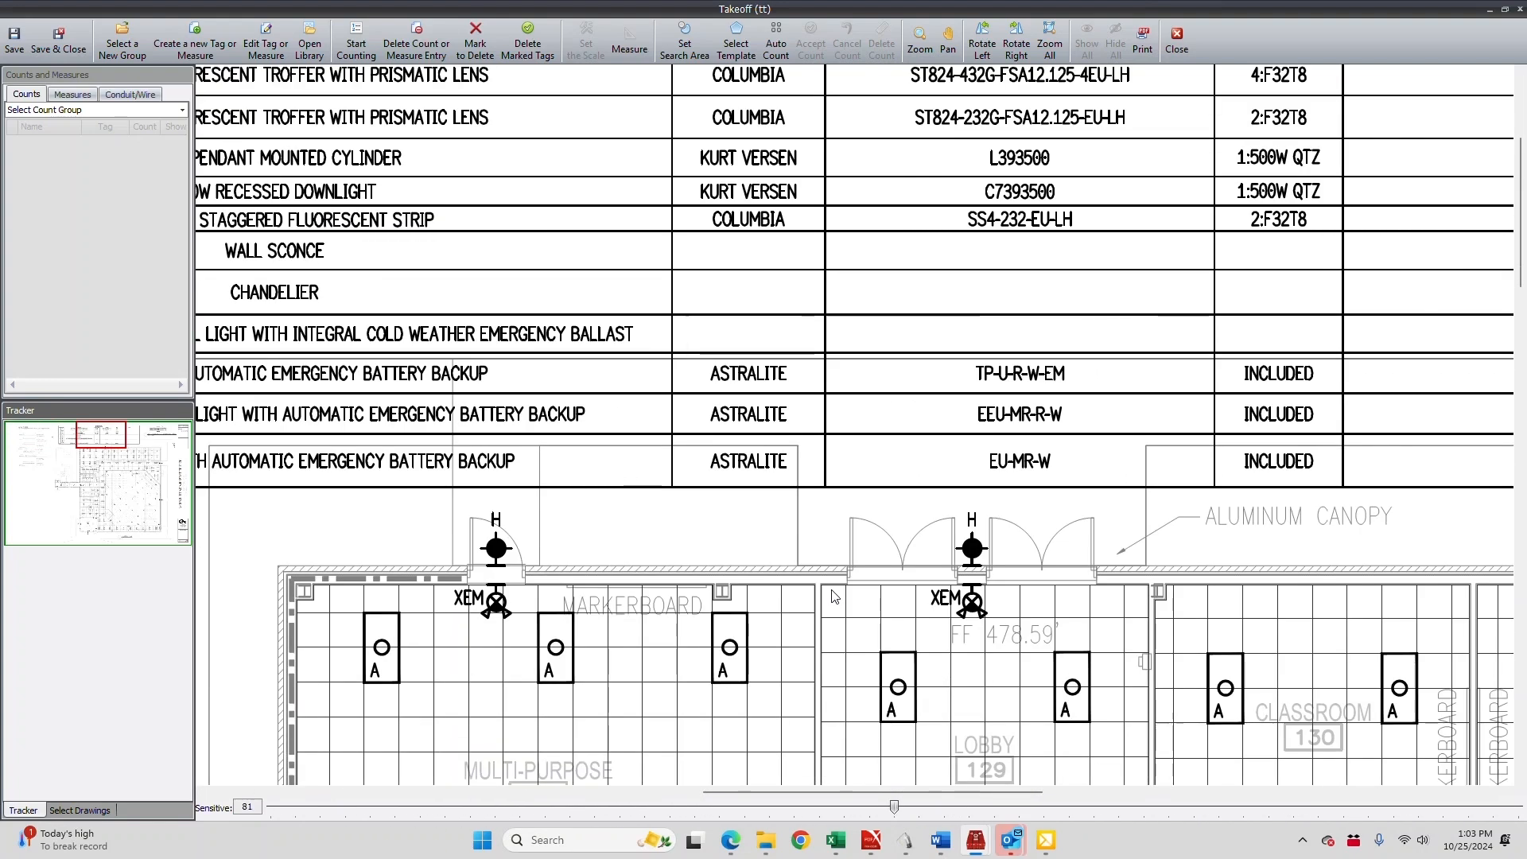
scroll(832, 596, "down", 5)
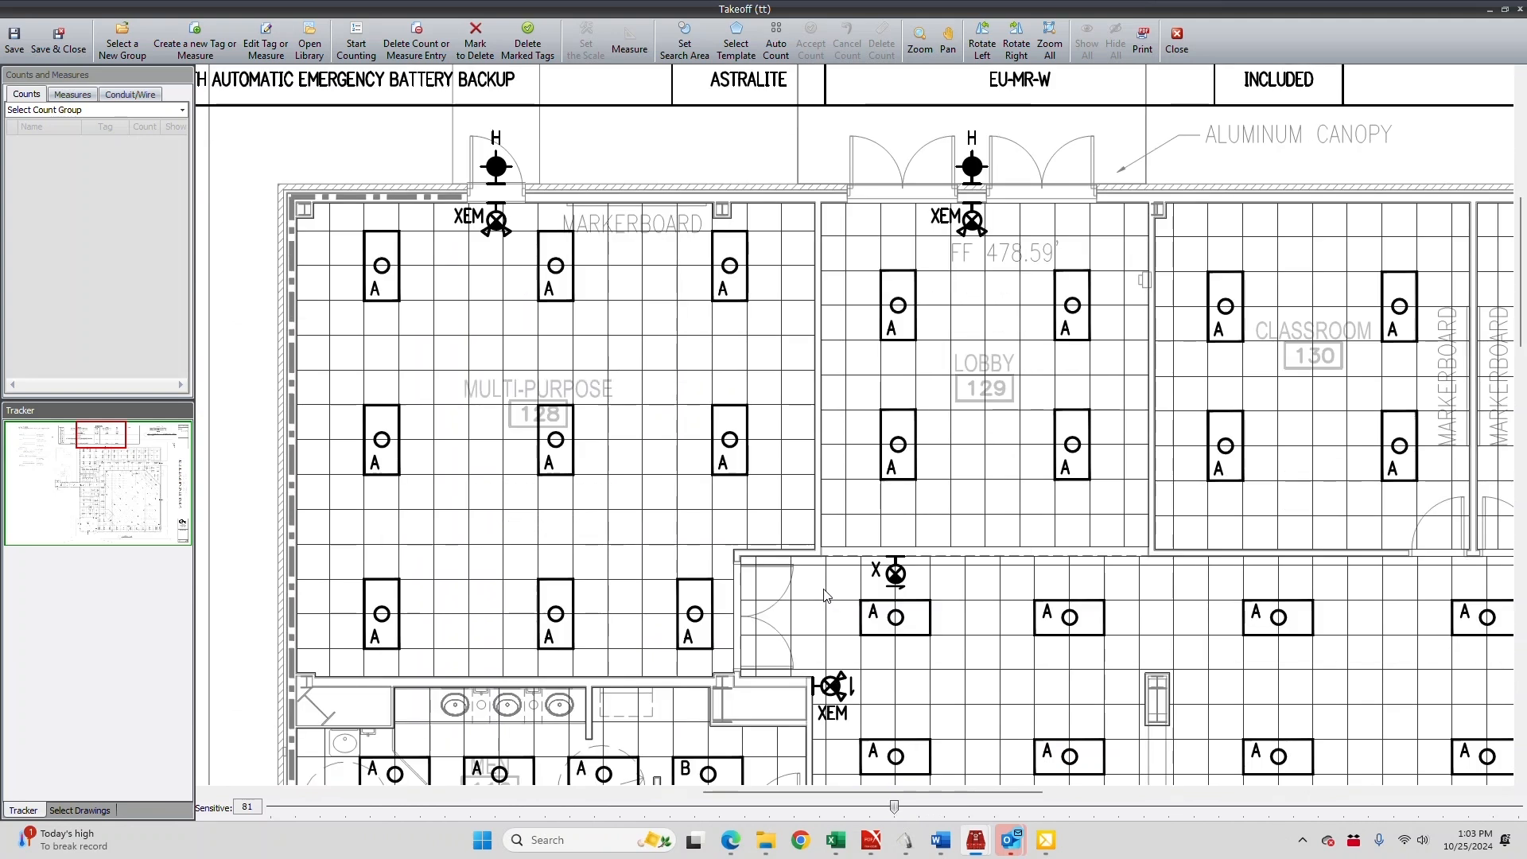
scroll(819, 593, "down", 4)
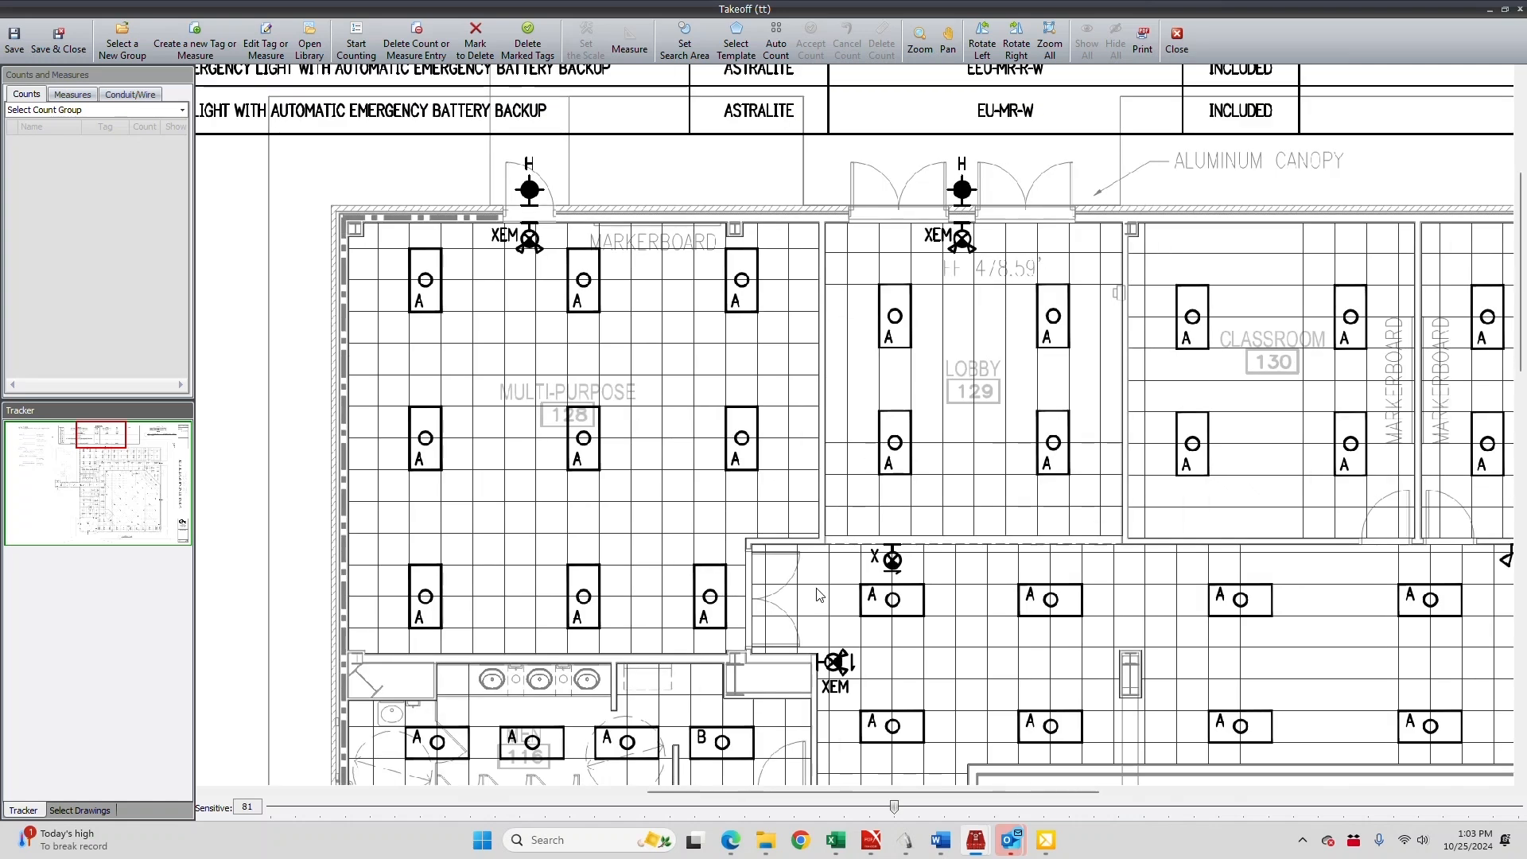
scroll(818, 594, "down", 1)
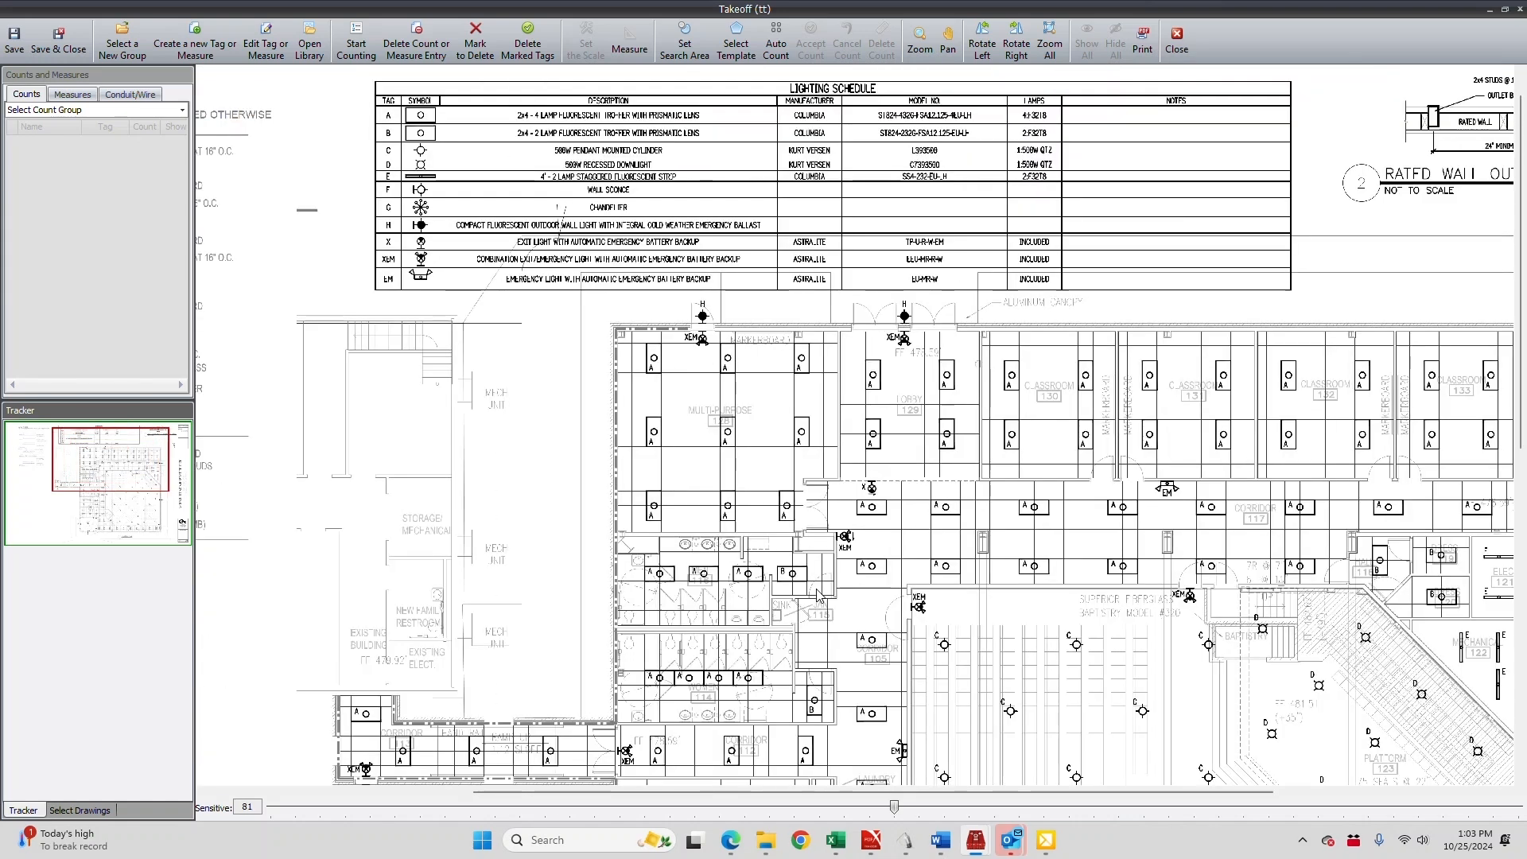
scroll(817, 595, "left", 3)
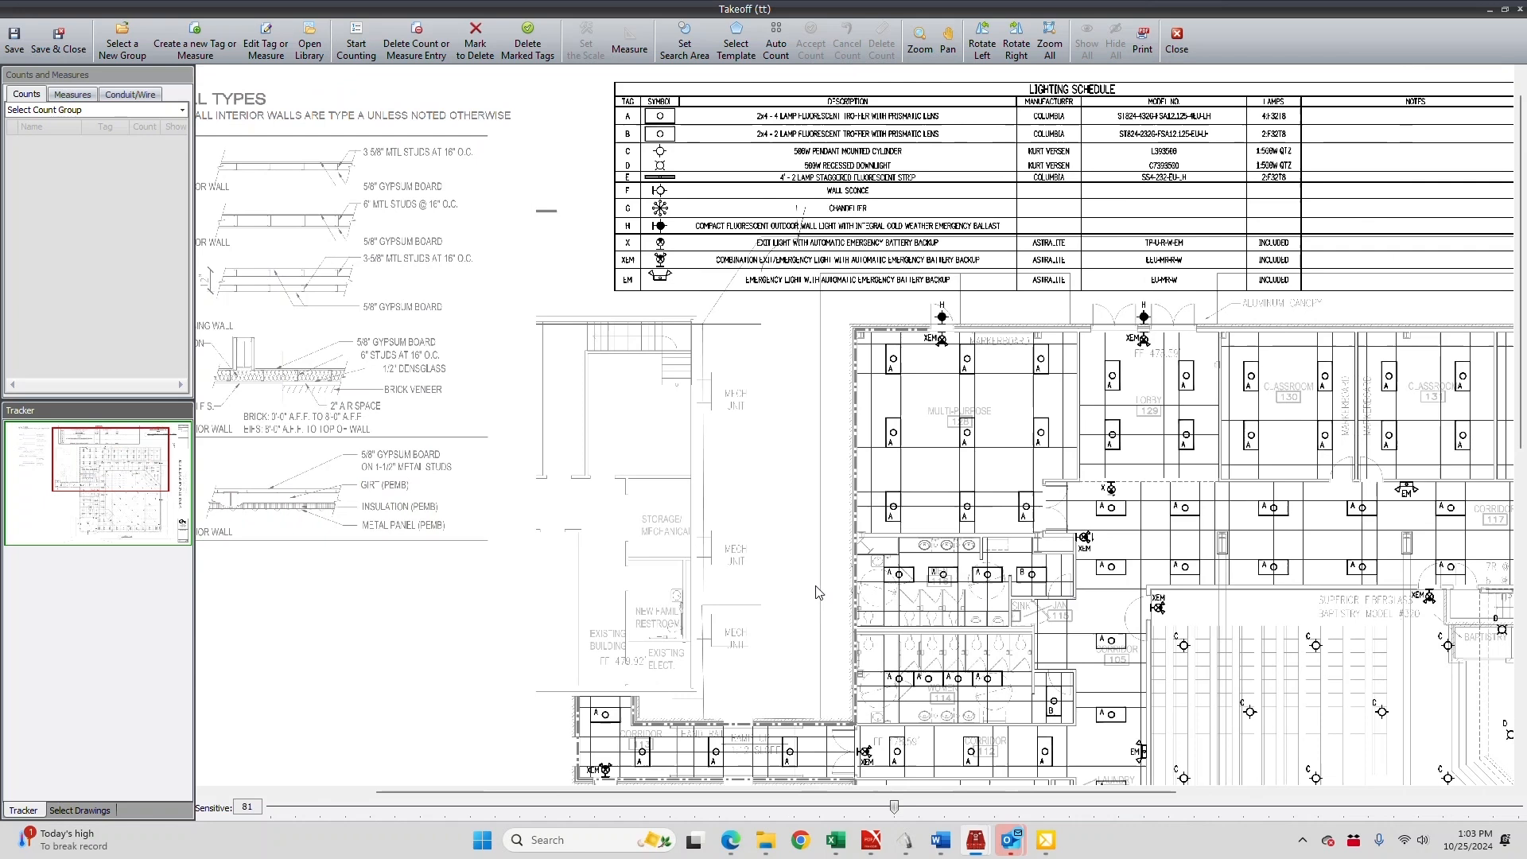
scroll(818, 593, "right", 5)
scroll(817, 593, "left", 2)
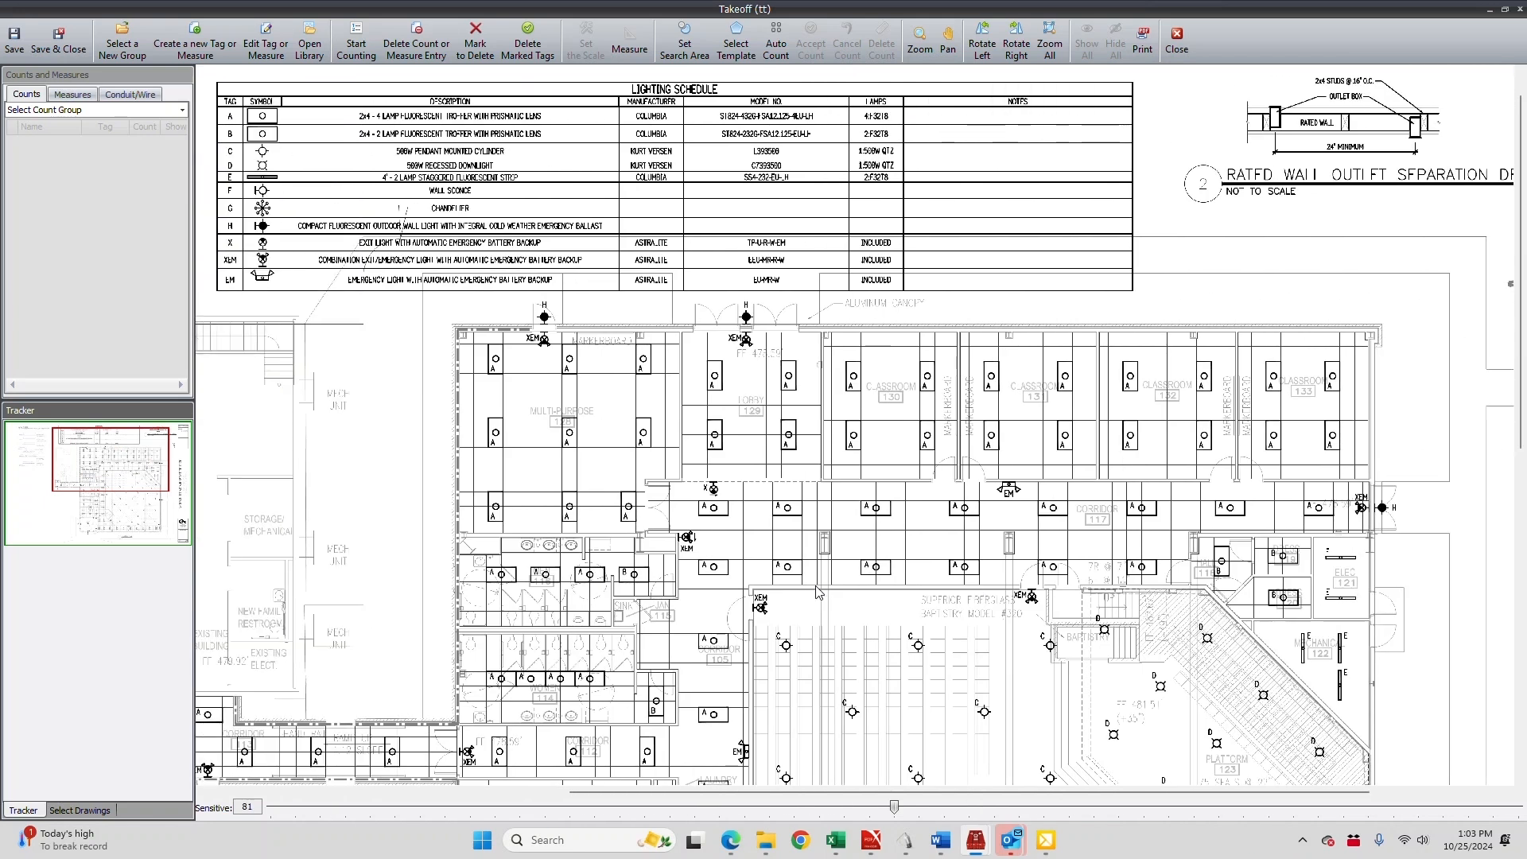
Look over the lighting plan down to the sanctuary and foyer, and examine lobby 129 and multi-purpose room 128 up close
scroll(818, 594, "down", 5)
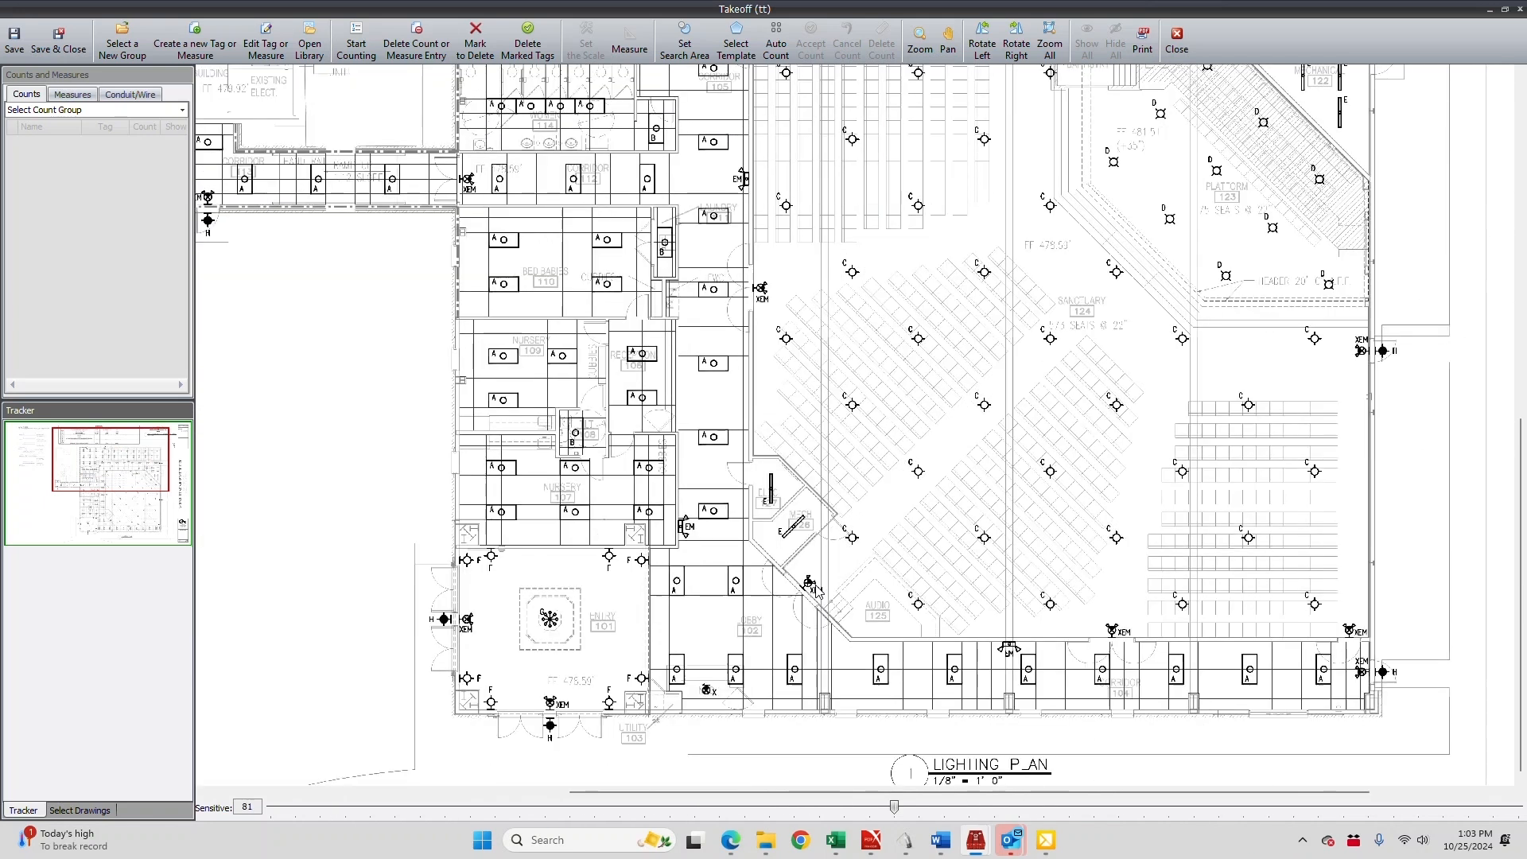
scroll(817, 593, "up", 5)
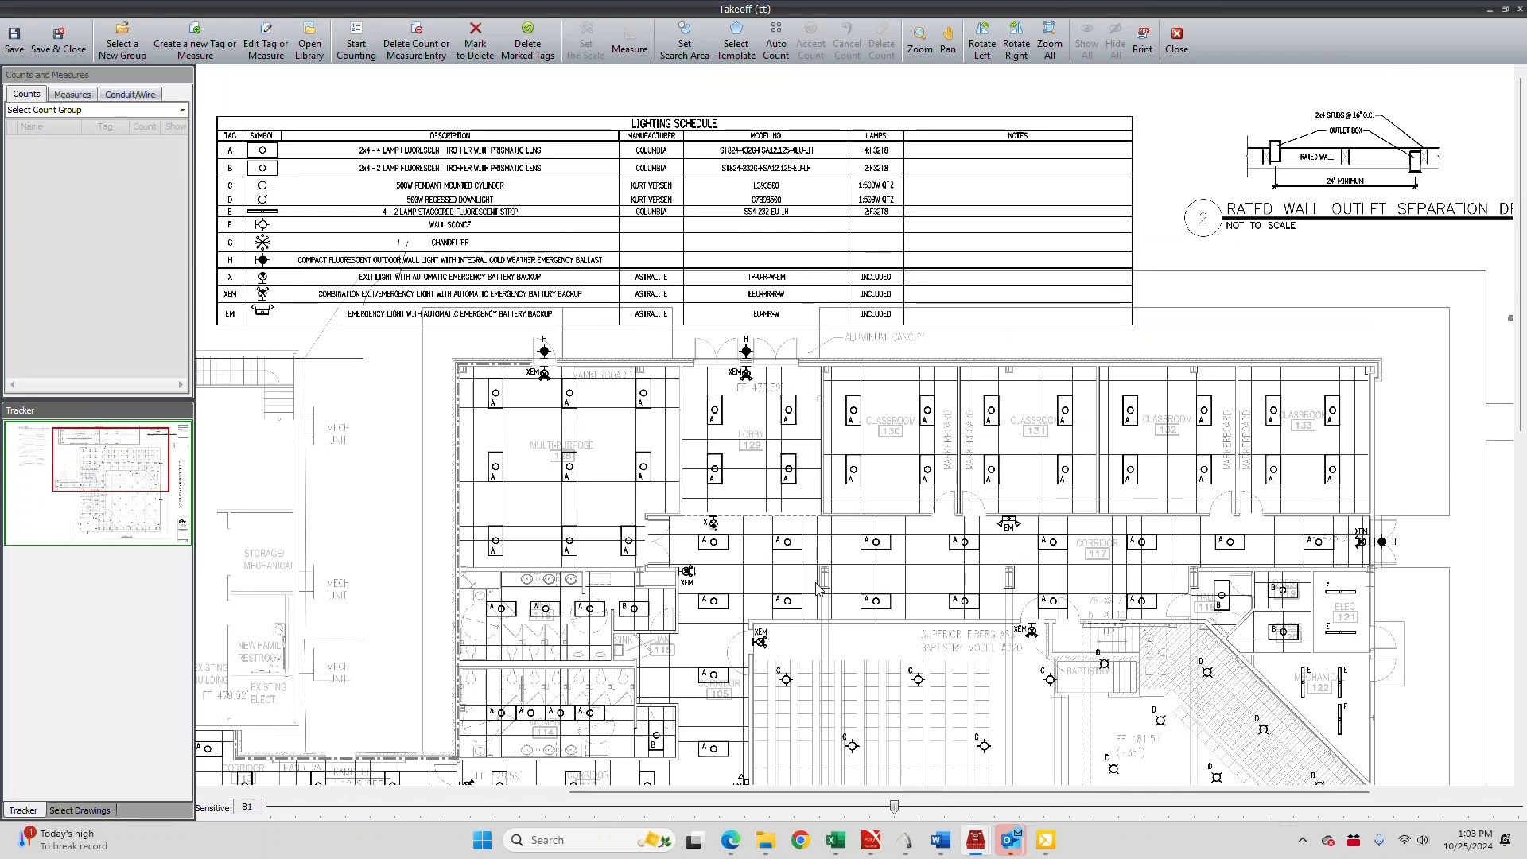
scroll(817, 589, "left", 3)
scroll(818, 589, "right", 3)
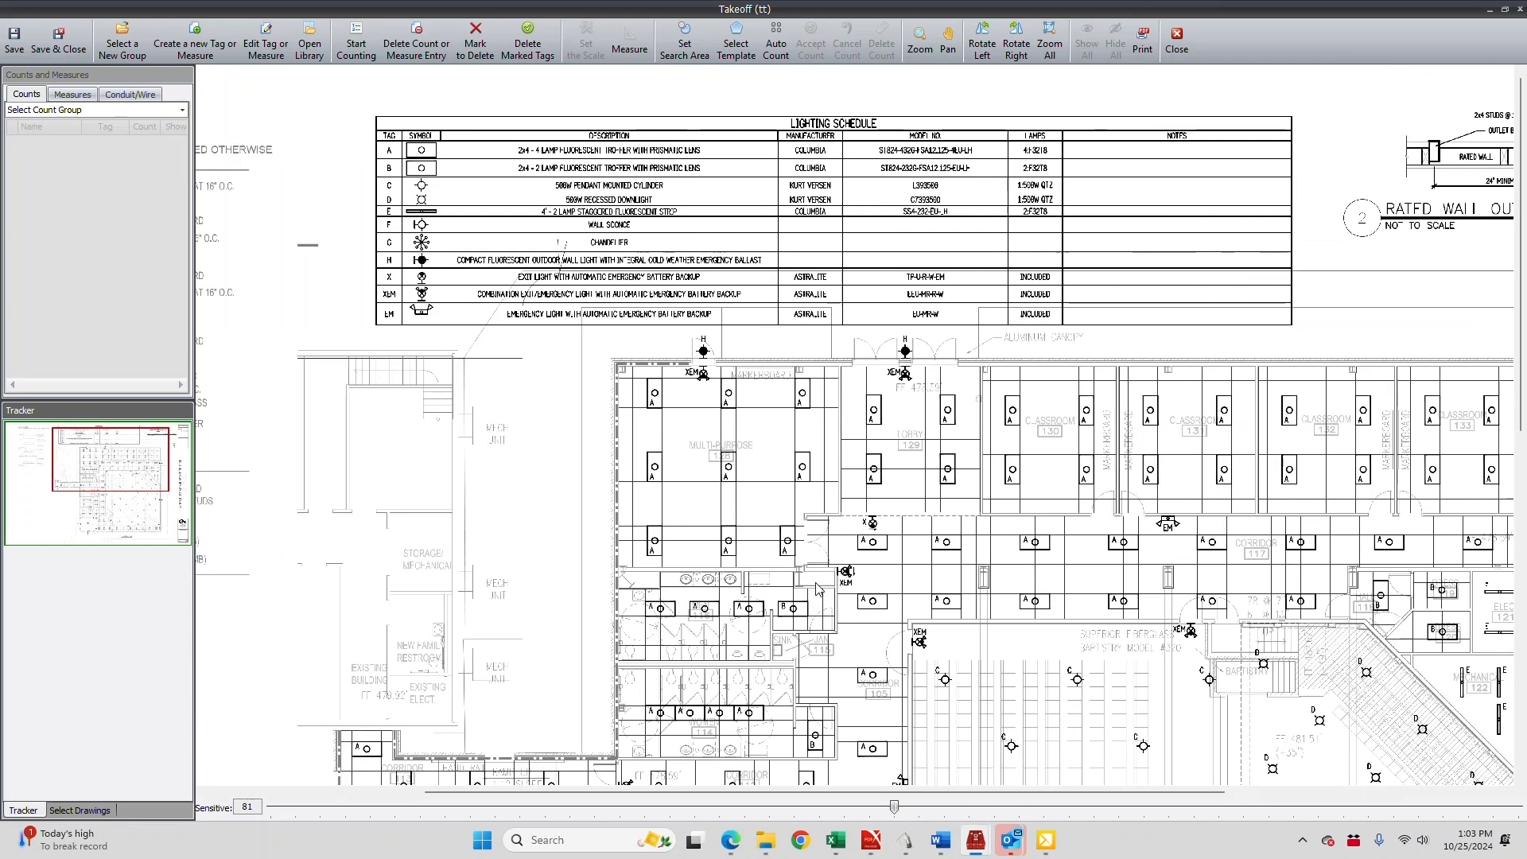
scroll(817, 589, "up", 3)
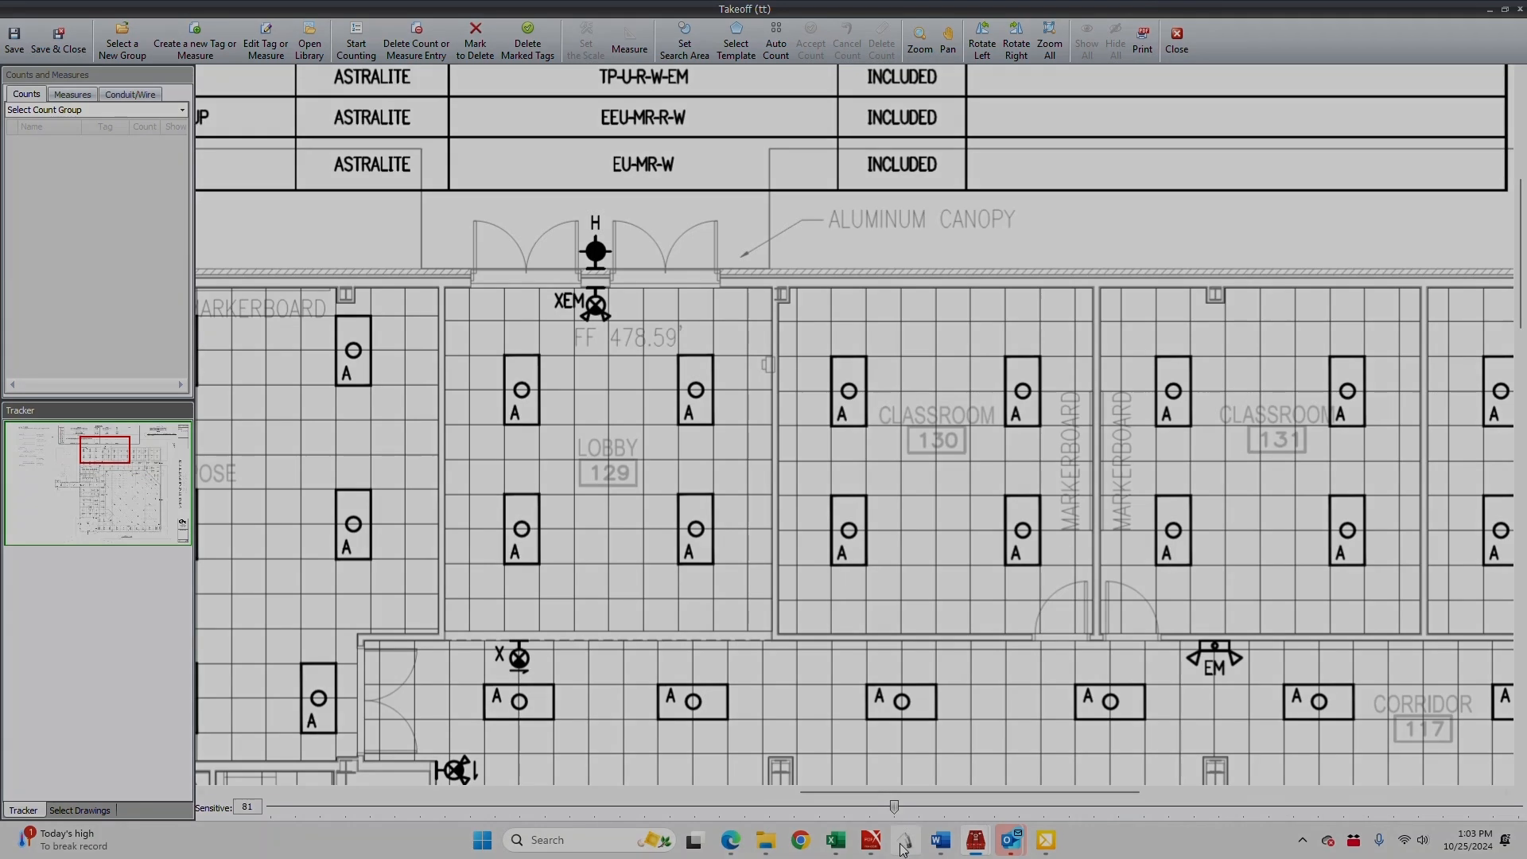
left_click_drag(881, 791, 776, 793)
scroll(803, 680, "down", 2)
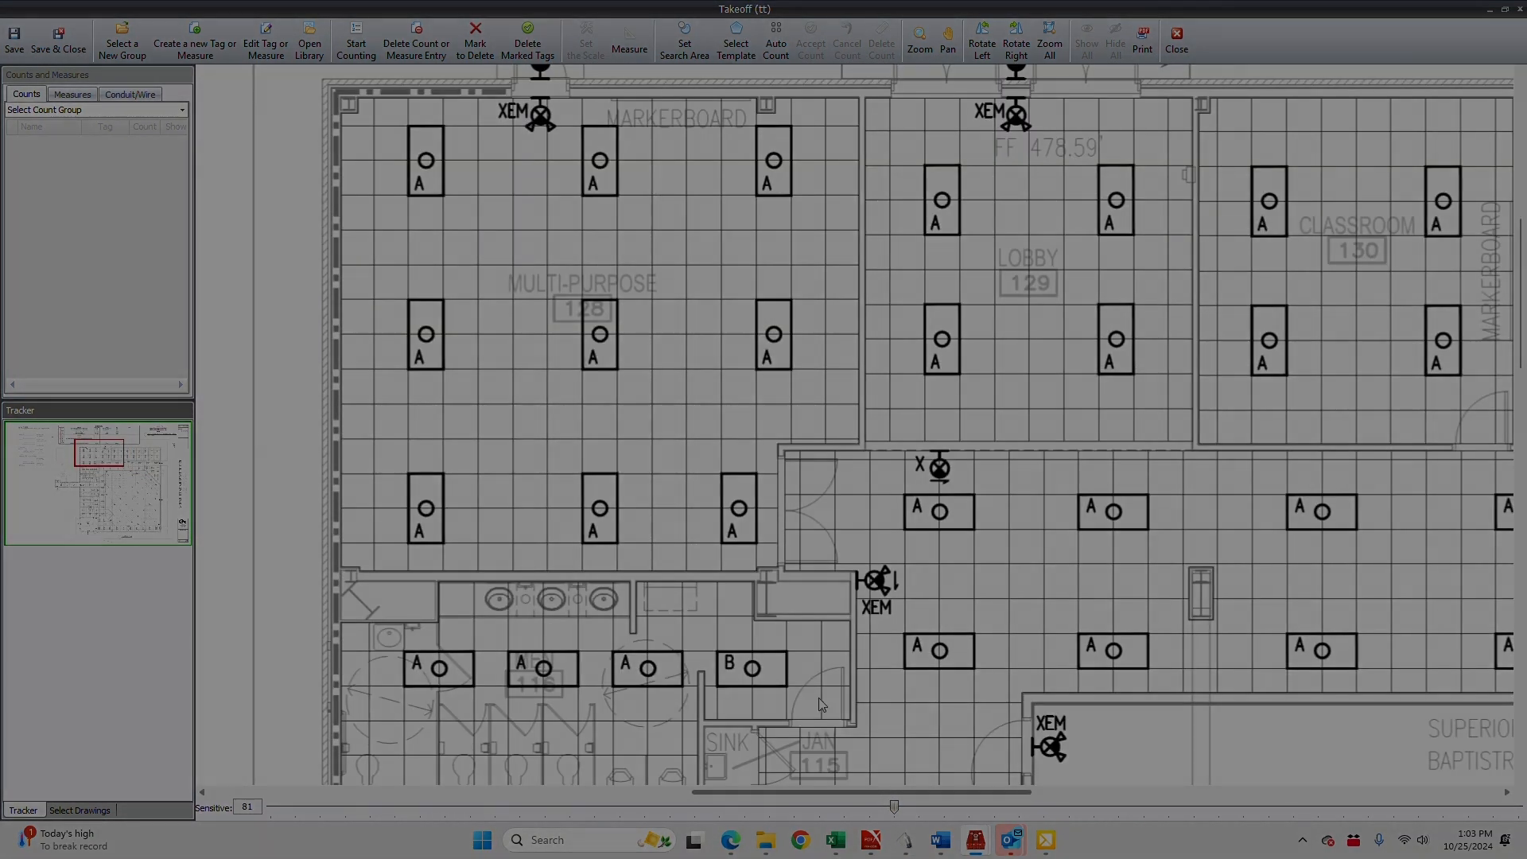
mouse_move(805, 792)
left_mouse_down()
mouse_move(751, 792)
mouse_move(824, 793)
left_mouse_up()
scroll(691, 549, "up", 1)
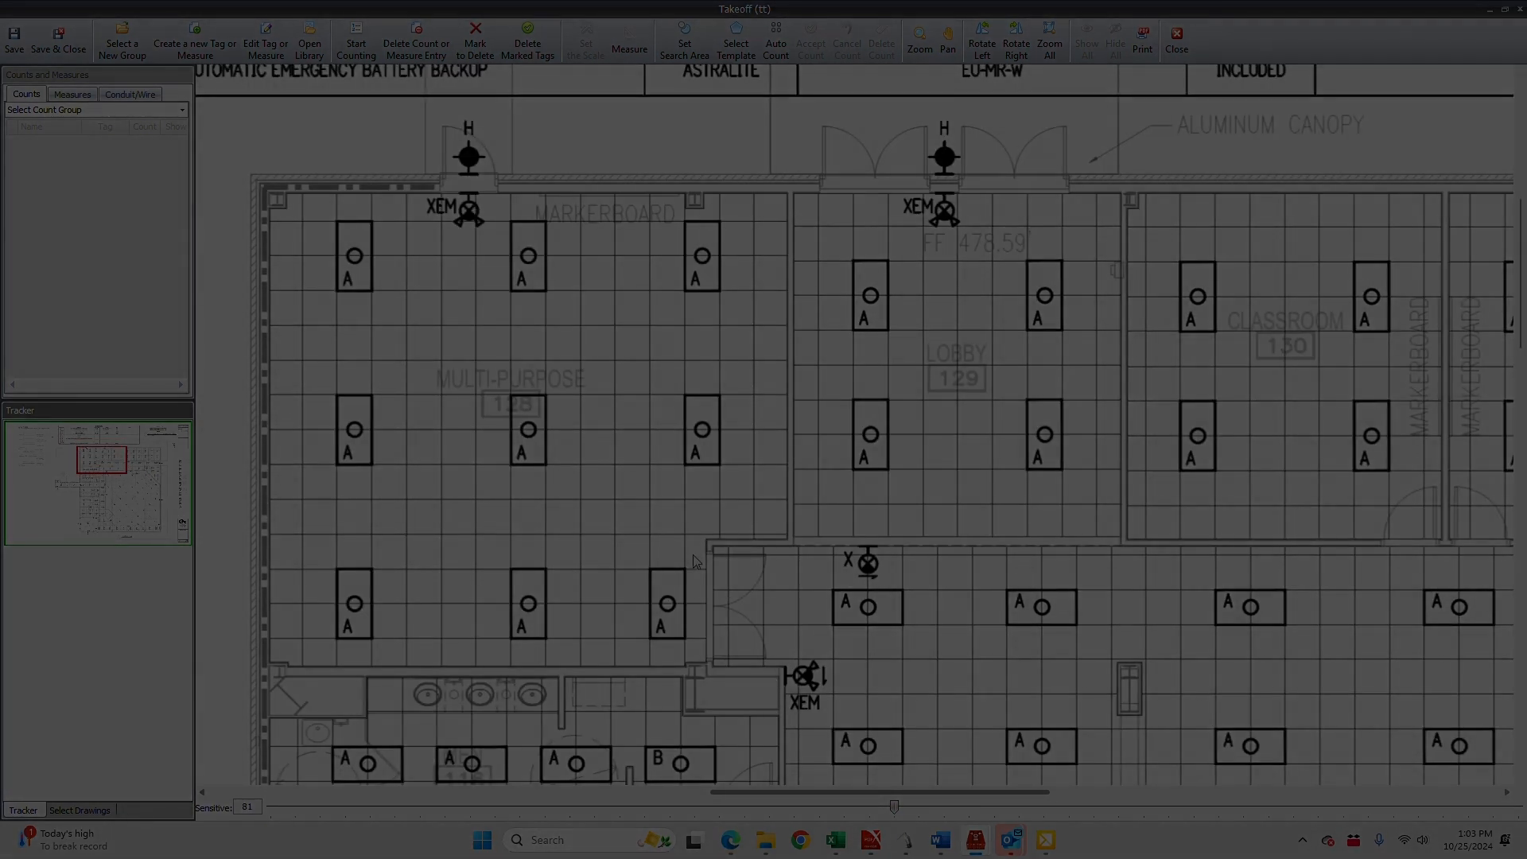